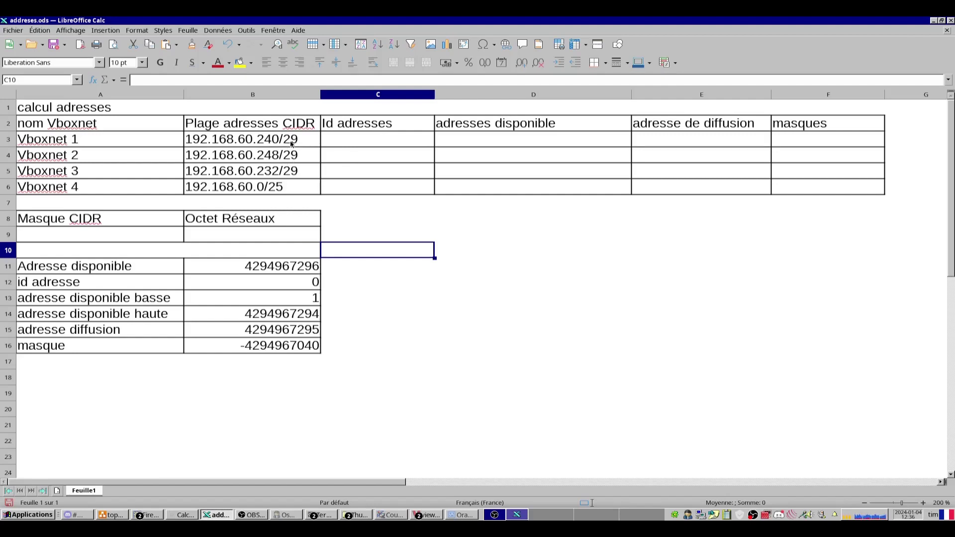
Compute 32-29 and 2^3 in the calculator, and return to the spreadsheet.
{"action": "key", "text": "XF86Calculator"}
{"action": "type", "text": "32"}
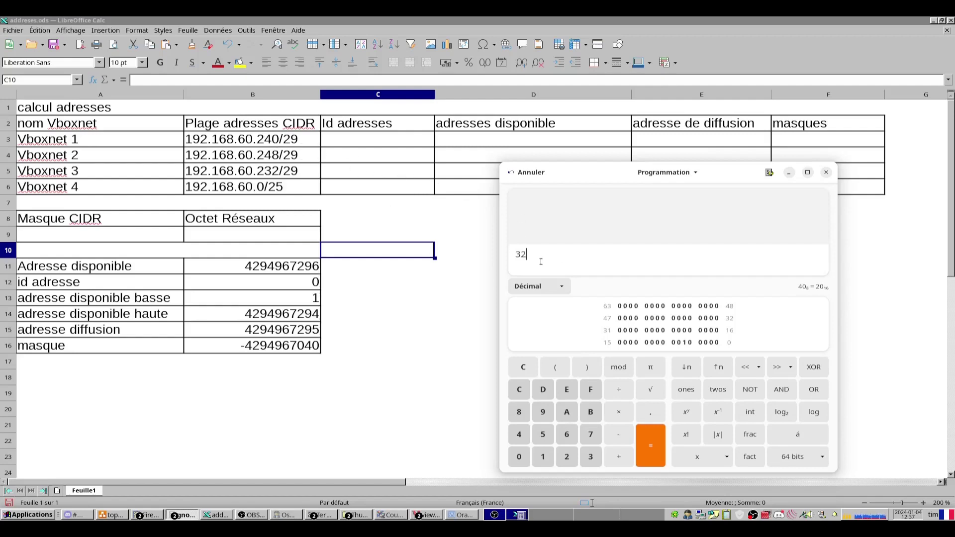
{"action": "type", "text": "-29"}
{"action": "key", "text": "Return"}
{"action": "double_click", "coordinate": [590, 245]}
{"action": "type", "text": "2^3"}
{"action": "key", "text": "Return"}
{"action": "key", "text": "alt+Tab"}
Set the Masque CIDR input in A9 to 29 and the Octet Réseaux input in B9 to 240.
{"action": "left_click", "coordinate": [100, 234]}
{"action": "type", "text": "29"}
{"action": "left_click", "coordinate": [202, 228]}
{"action": "key", "text": "Left"}
{"action": "key", "text": "F2"}
{"action": "key", "text": "Return"}
{"action": "left_click", "coordinate": [202, 229]}
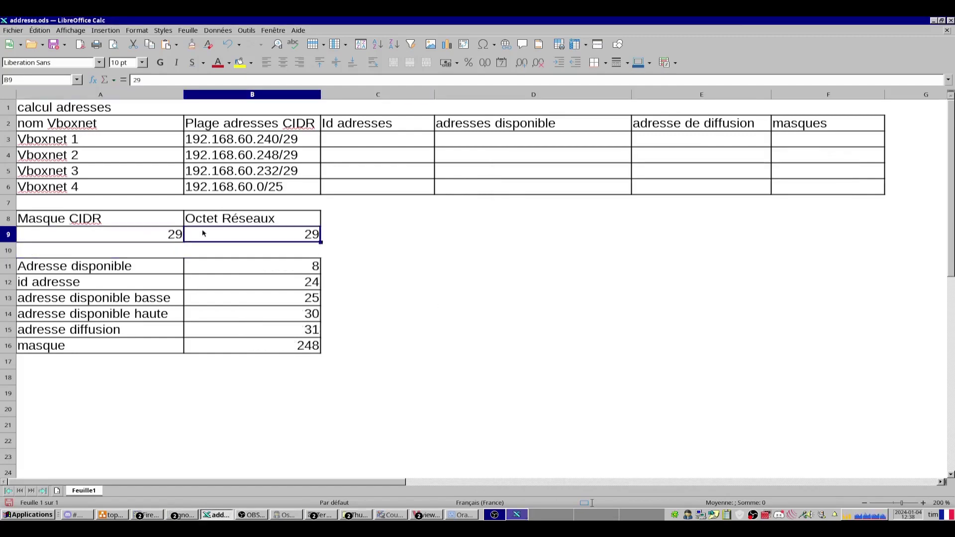
{"action": "type", "text": "240"}
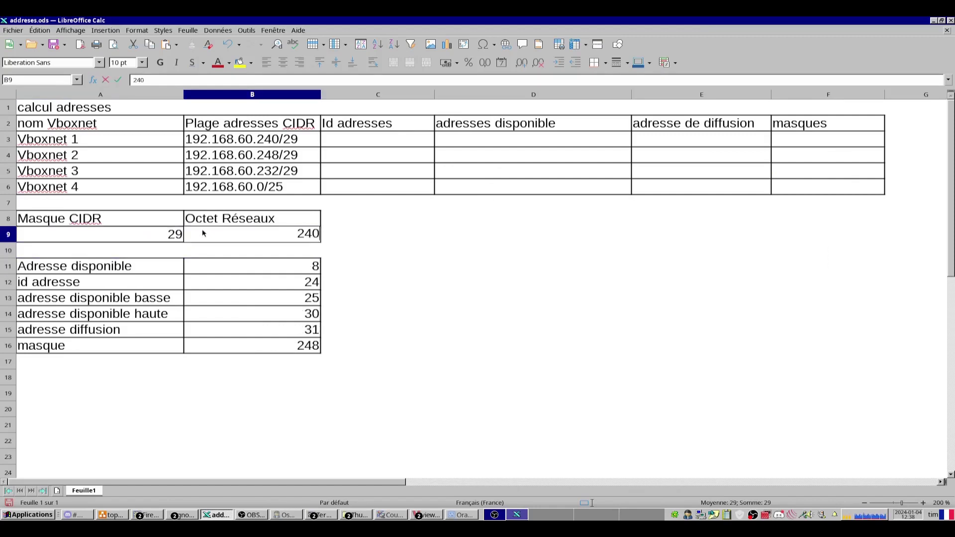
{"action": "key", "text": "Return"}
{"action": "left_click", "coordinate": [170, 236]}
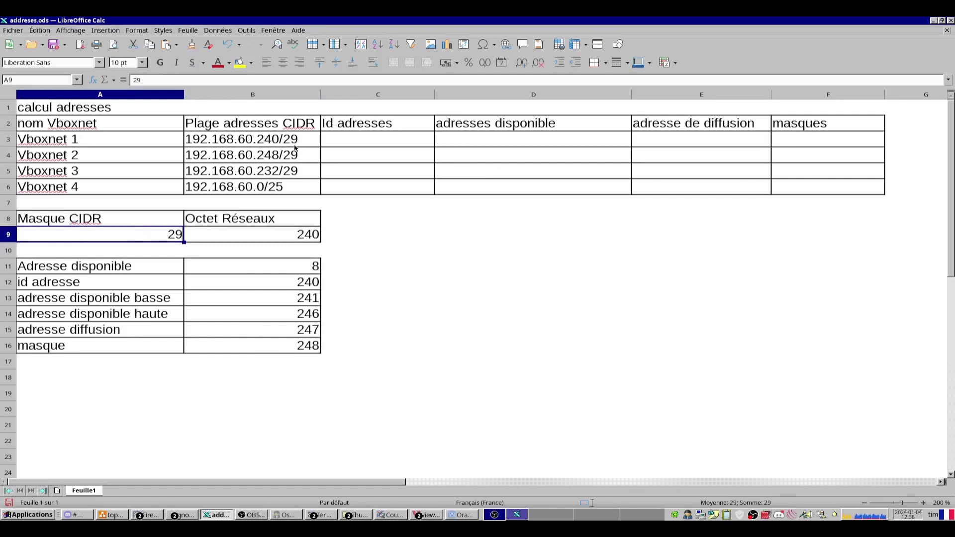
{"action": "left_click", "coordinate": [315, 269]}
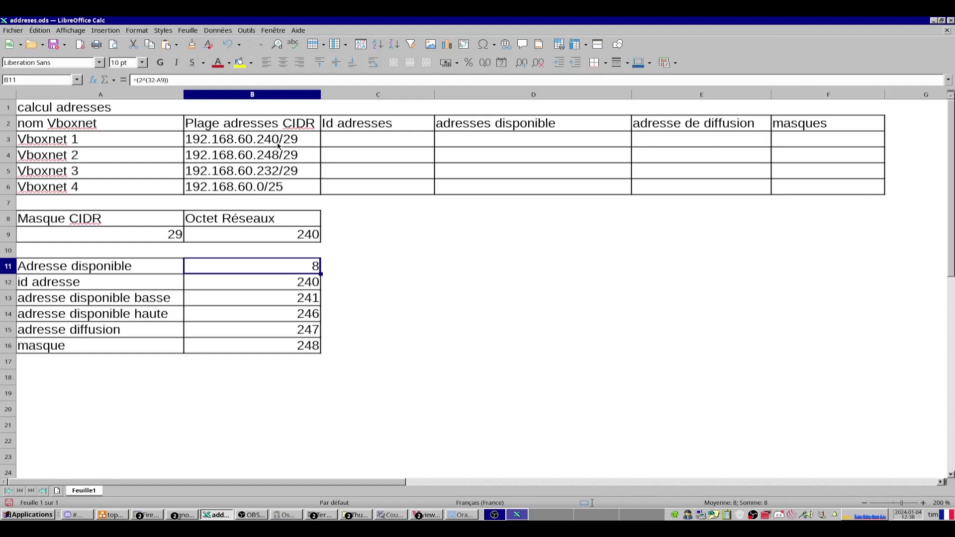
Compute 240÷8 and 30×8 in the calculator.
{"action": "left_click", "coordinate": [378, 440]}
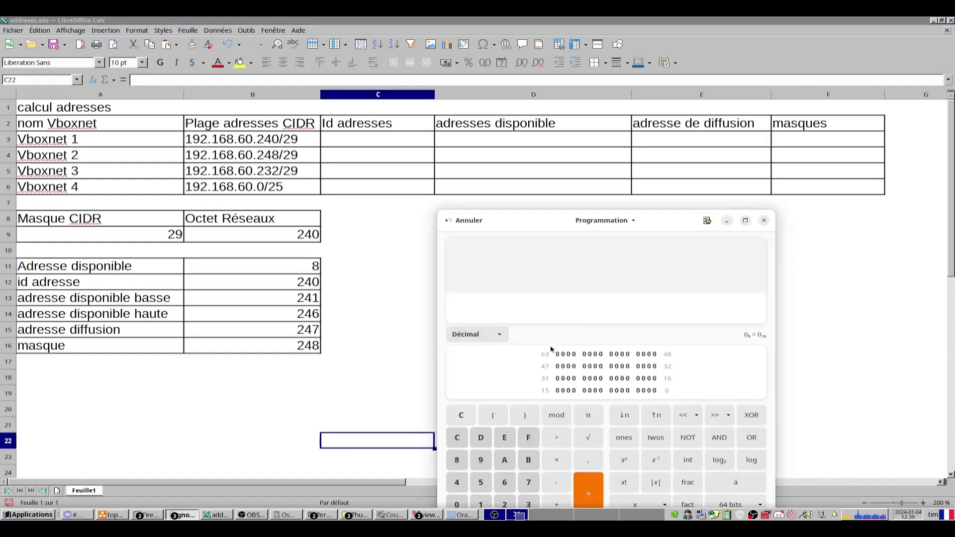
{"action": "type", "text": "240/"}
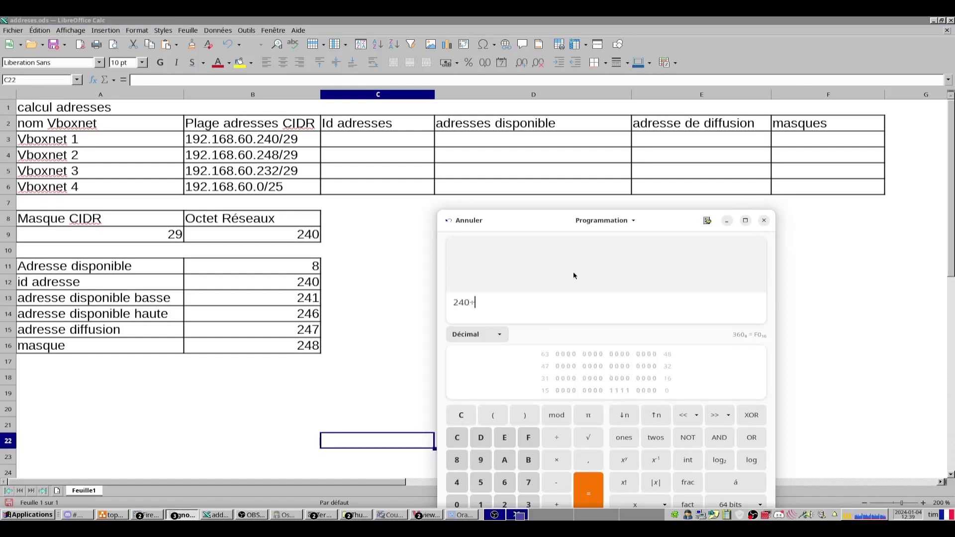
{"action": "type", "text": "8"}
{"action": "key", "text": "Return"}
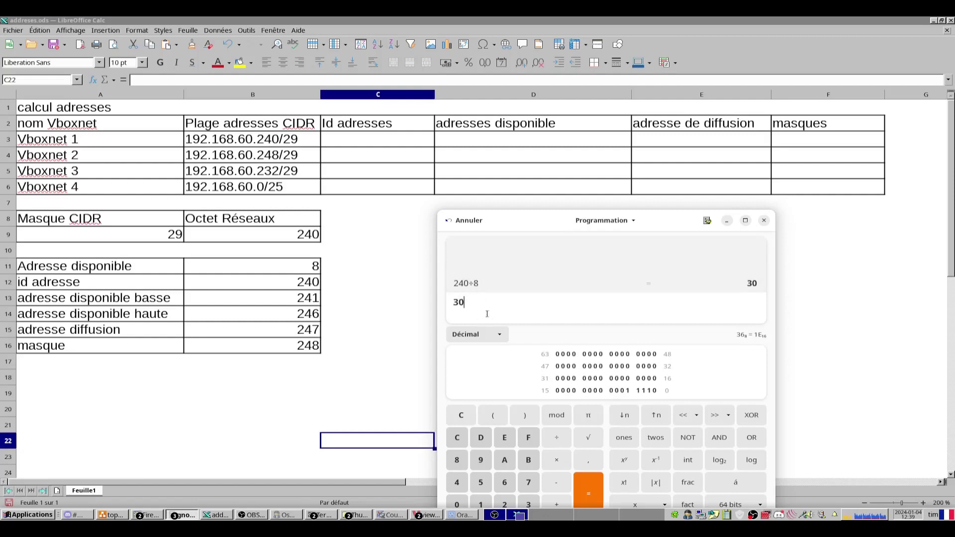
{"action": "key", "text": "Escape"}
{"action": "type", "text": "30*8"}
{"action": "key", "text": "Return"}
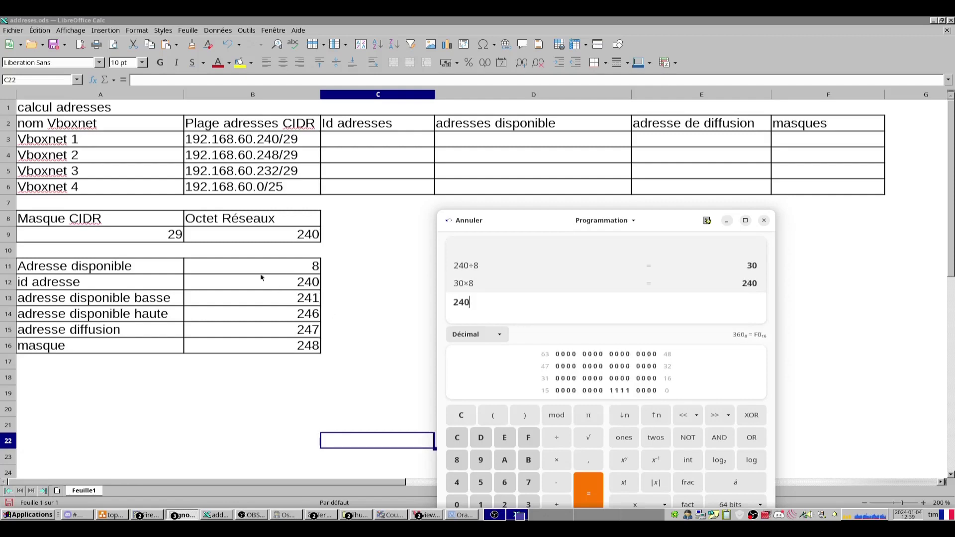
Compute 240÷7 in the calculator, and multiply the whole part, 34, by 7.
{"action": "key", "text": "Escape"}
{"action": "type", "text": "24"}
{"action": "type", "text": "0/7"}
{"action": "key", "text": "Return"}
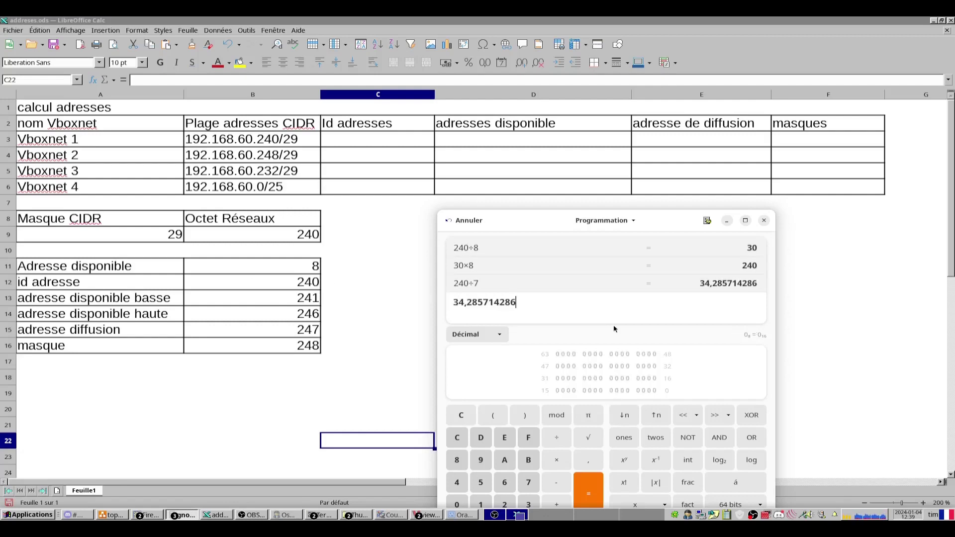
{"action": "key", "text": "BackSpace"}
{"action": "key", "text": "BackSpace"}
{"action": "key", "text": "BackSpace"}
{"action": "key", "text": "BackSpace"}
{"action": "key", "text": "BackSpace"}
{"action": "key", "text": "BackSpace"}
{"action": "key", "text": "BackSpace"}
{"action": "key", "text": "BackSpace"}
{"action": "key", "text": "BackSpace"}
{"action": "key", "text": "BackSpace"}
{"action": "type", "text": "*7"}
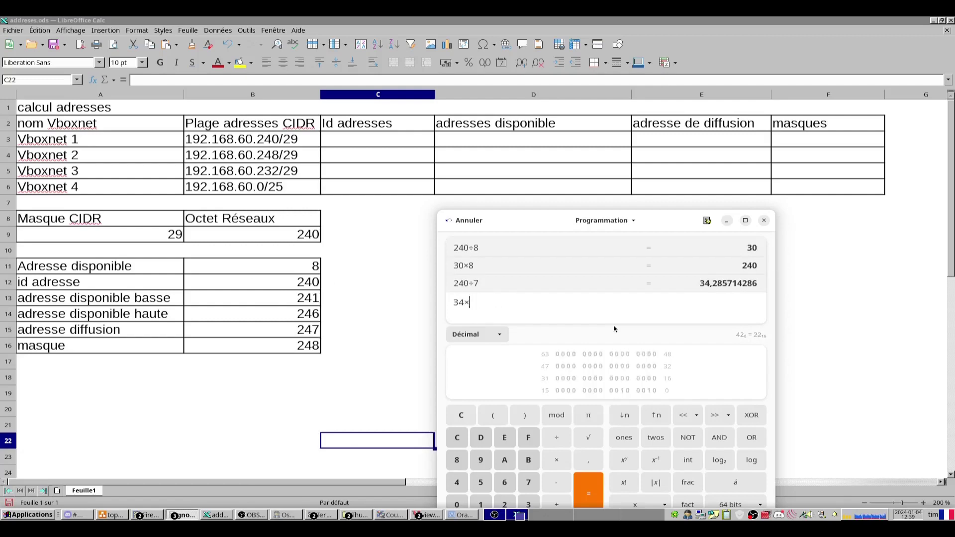
{"action": "key", "text": "Return"}
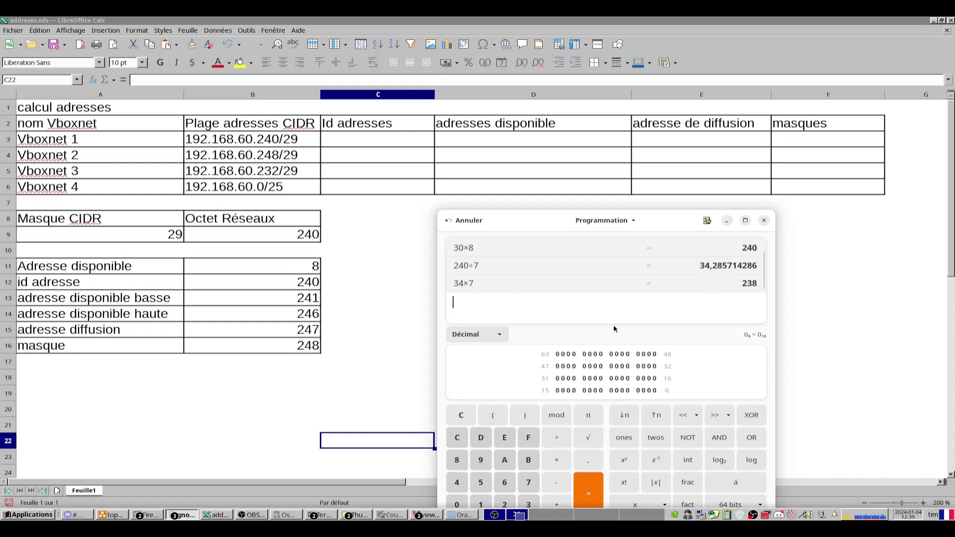
Compute 240 mod 8 in the calculator, and subtract the remainder from 240.
{"action": "type", "text": "240 mod 8"}
{"action": "key", "text": "Return"}
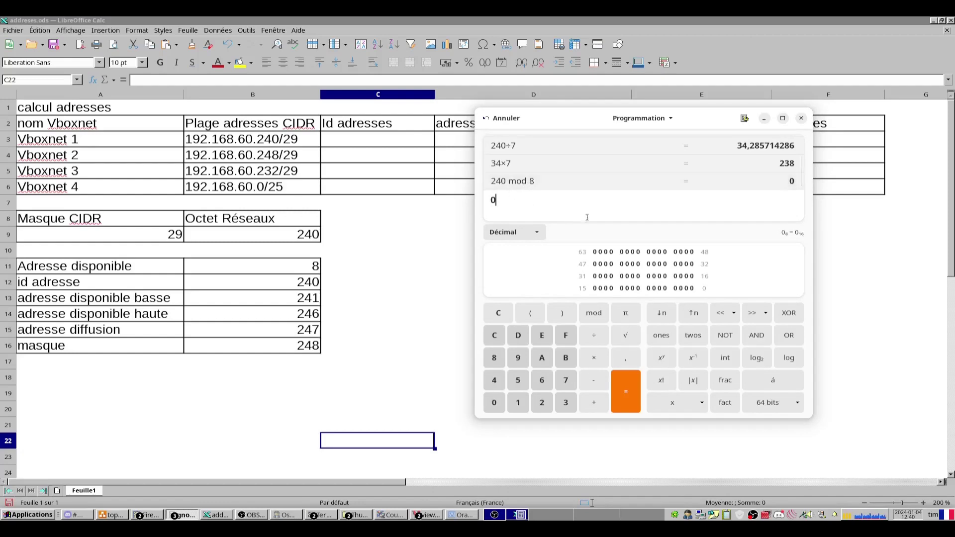
{"action": "type", "text": "240-0"}
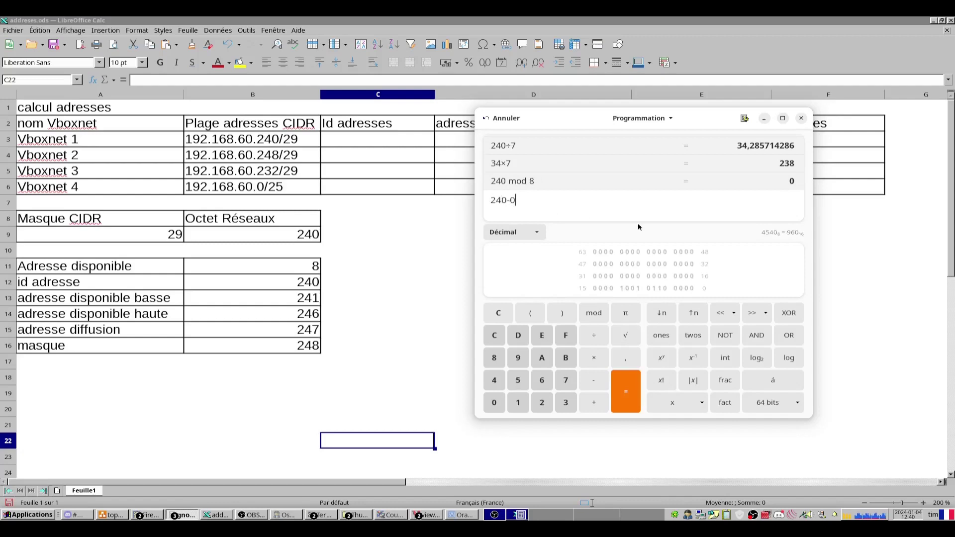
{"action": "key", "text": "Return"}
{"action": "key", "text": "BackSpace"}
{"action": "key", "text": "BackSpace"}
{"action": "key", "text": "BackSpace"}
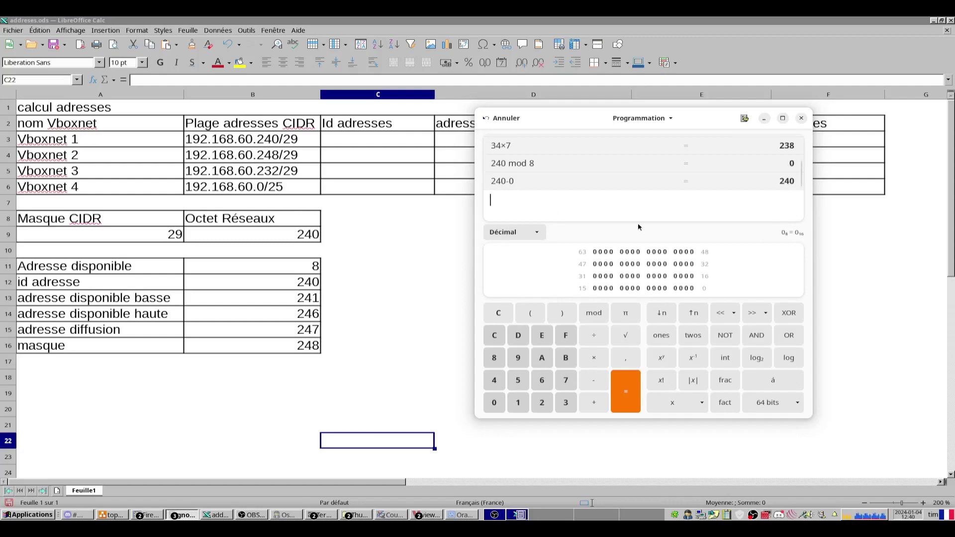
Compute 240 mod 7 in the calculator, and subtract the remainder from 240.
{"action": "type", "text": "240"}
{"action": "left_click", "coordinate": [589, 313]}
{"action": "type", "text": "7"}
{"action": "key", "text": "Return"}
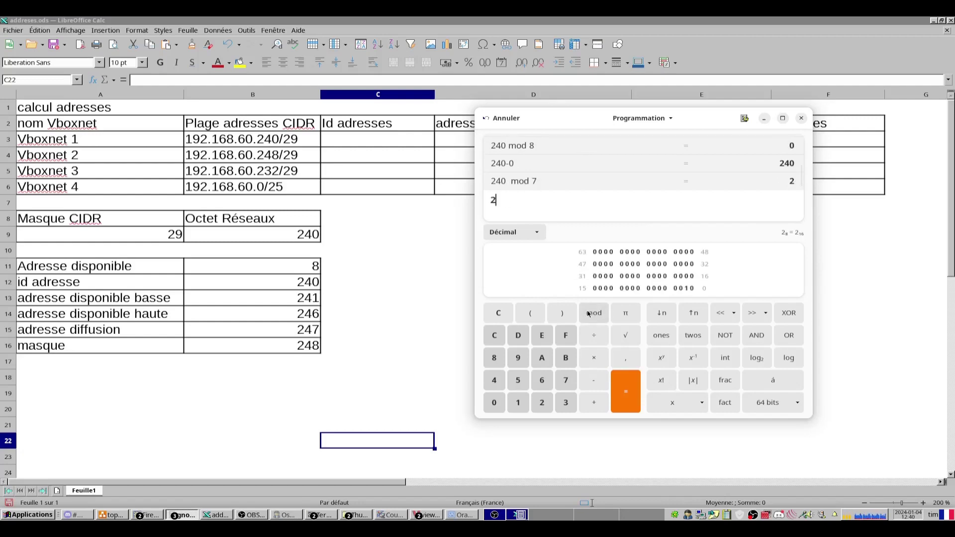
{"action": "key", "text": "BackSpace"}
{"action": "type", "text": "240-2"}
{"action": "key", "text": "Return"}
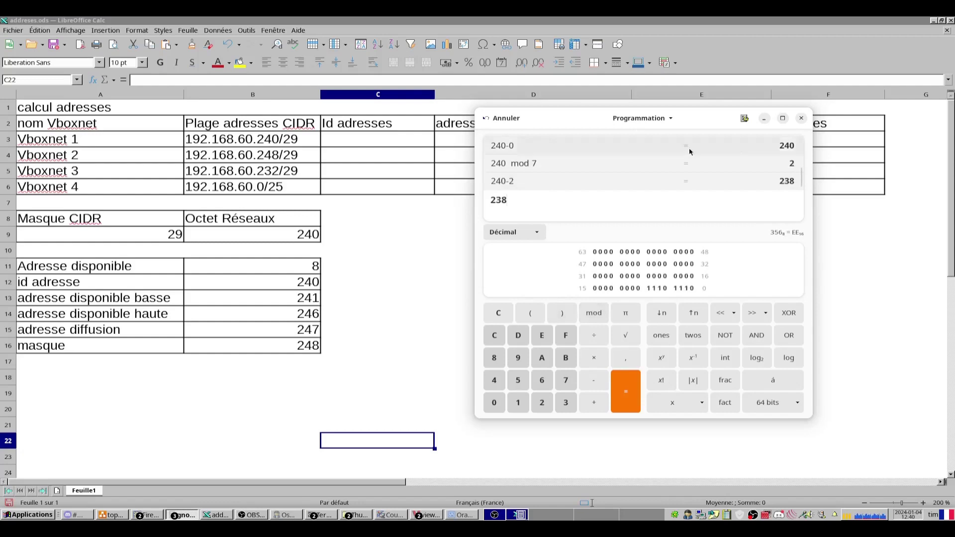
Inspect the id adresse formula in B12 of the spreadsheet, and enter 192.168.60.240 as the Id adresses value for Vboxnet 1.
{"action": "left_click", "coordinate": [294, 282]}
{"action": "double_click", "coordinate": [294, 282]}
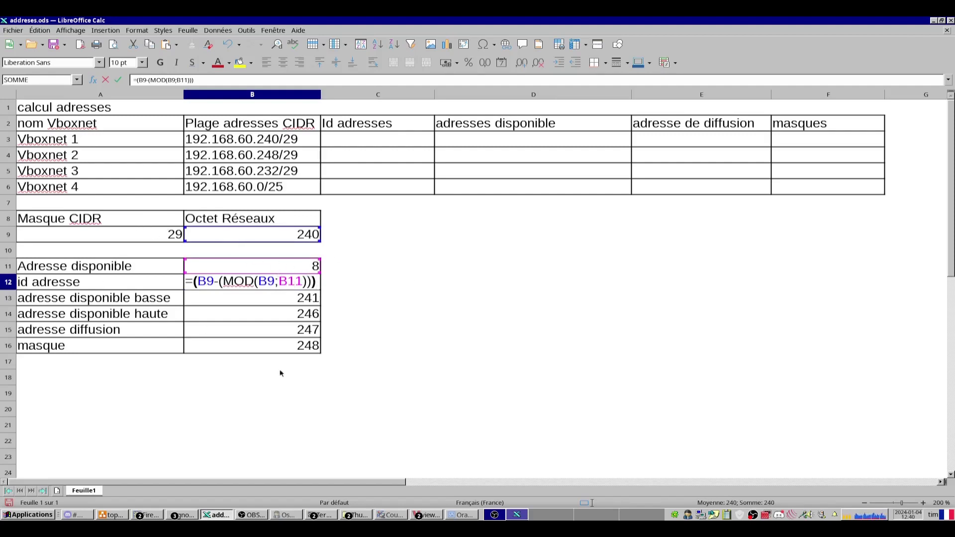
{"action": "left_click", "coordinate": [379, 143]}
{"action": "type", "text": "192.168.60.240"}
{"action": "left_click", "coordinate": [377, 254]}
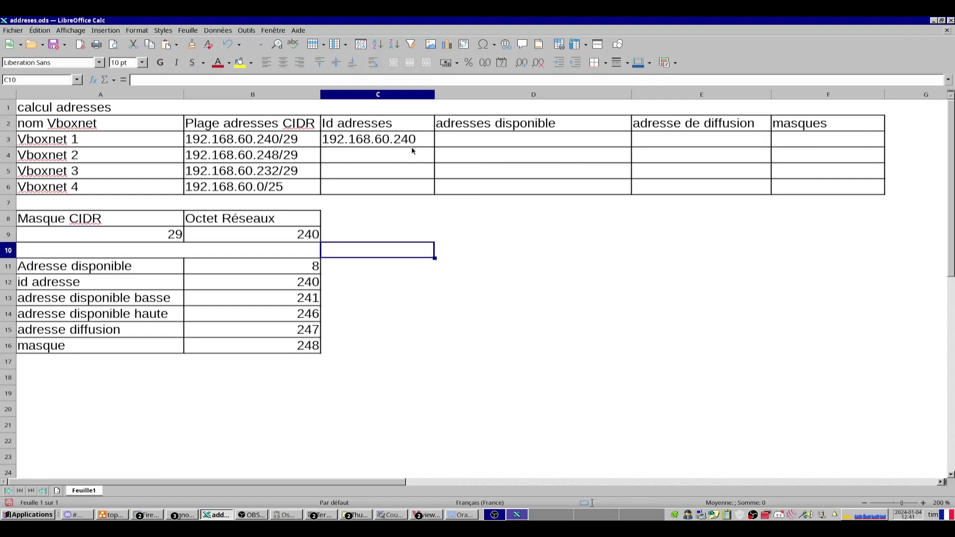
Enter the available address range 192.168.60.241 192.168.60.246 for Vboxnet 1, reusing its Id adresses entry.
{"action": "left_click", "coordinate": [458, 144]}
{"action": "key", "text": "Left"}
{"action": "key", "text": "ctrl+c"}
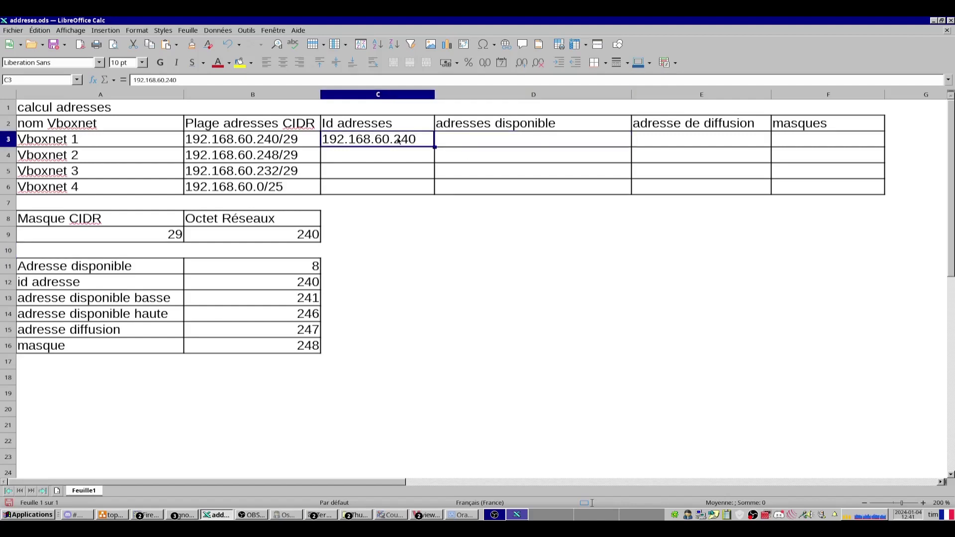
{"action": "key", "text": "Right"}
{"action": "key", "text": "ctrl+v"}
{"action": "key", "text": "F2"}
{"action": "key", "text": "BackSpace"}
{"action": "type", "text": "1"}
{"action": "left_click", "coordinate": [450, 262]}
{"action": "double_click", "coordinate": [561, 144]}
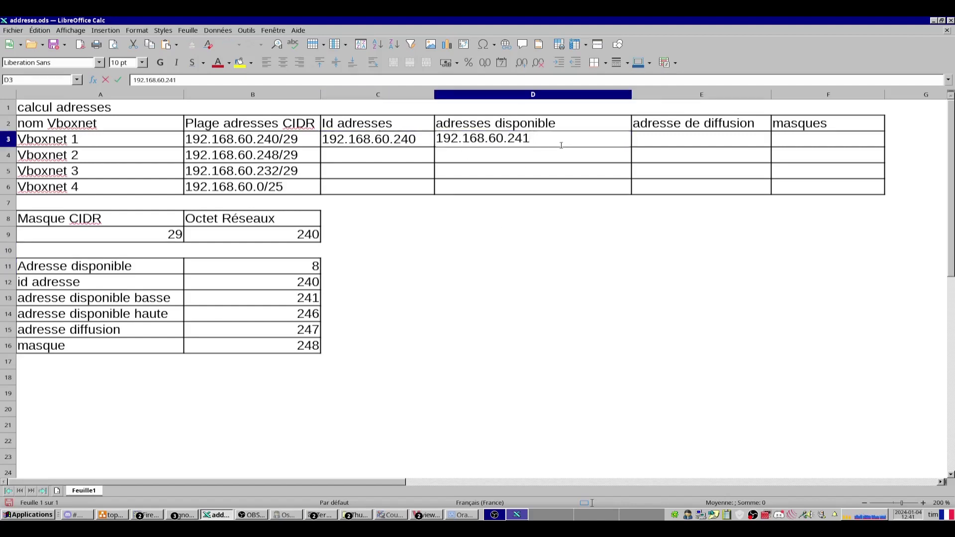
{"action": "type", "text": "192.168.60."}
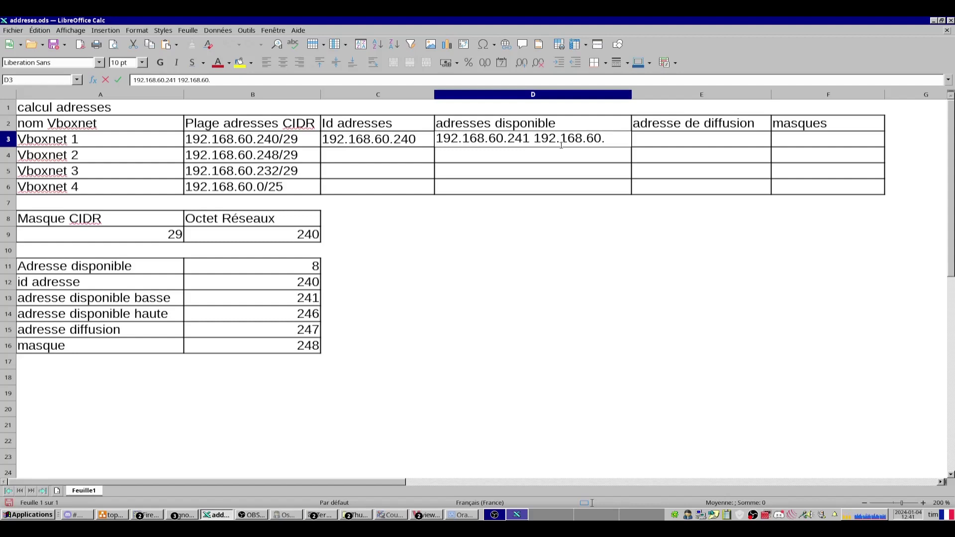
{"action": "type", "text": "246"}
{"action": "key", "text": "Return"}
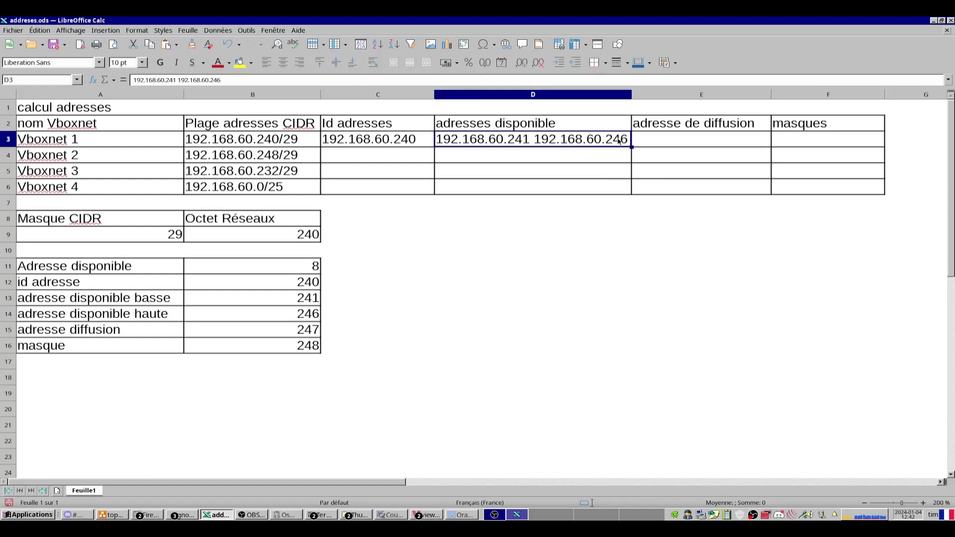
Enter 192.168.60.247 as the adresse de diffusion for Vboxnet 1.
{"action": "double_click", "coordinate": [670, 140]}
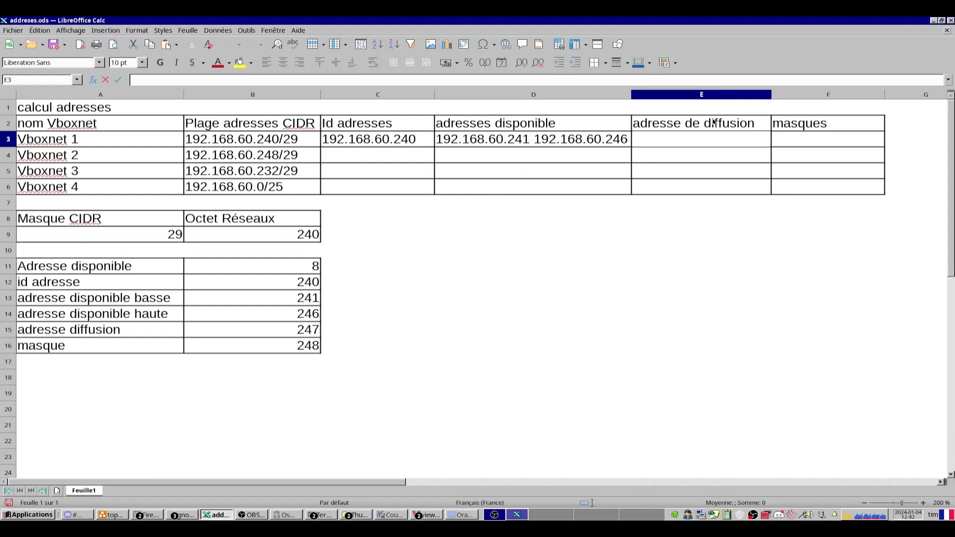
{"action": "key", "text": "ctrl+v"}
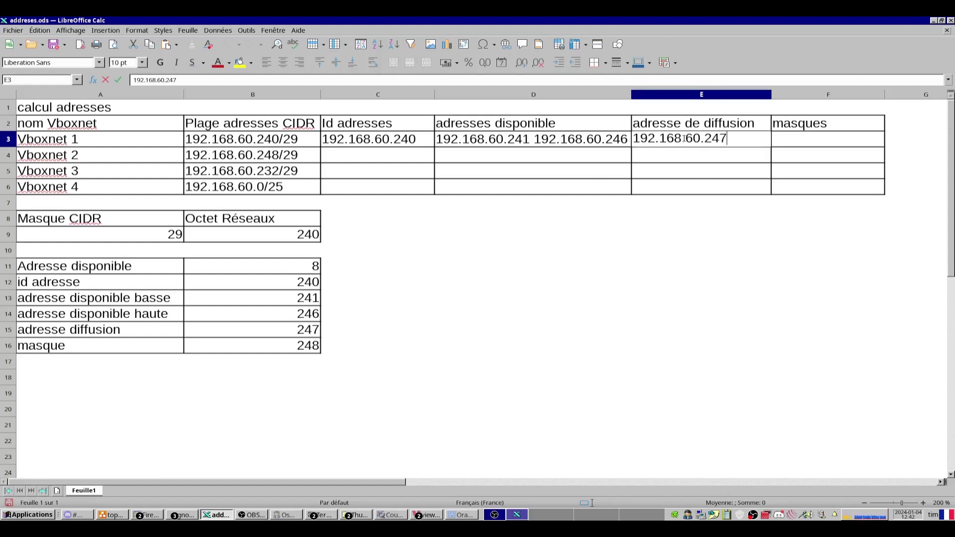
{"action": "key", "text": "Return"}
{"action": "key", "text": "Up"}
{"action": "key", "text": "Right"}
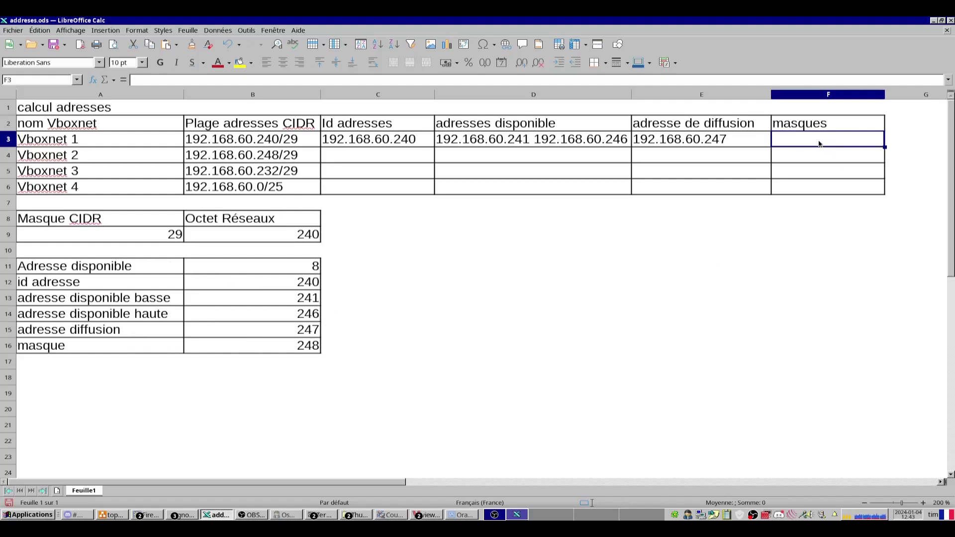
Inspect the masque formula in B16, and enter 192.168.60.248 in the masques column for Vboxnet 1.
{"action": "left_click", "coordinate": [262, 344]}
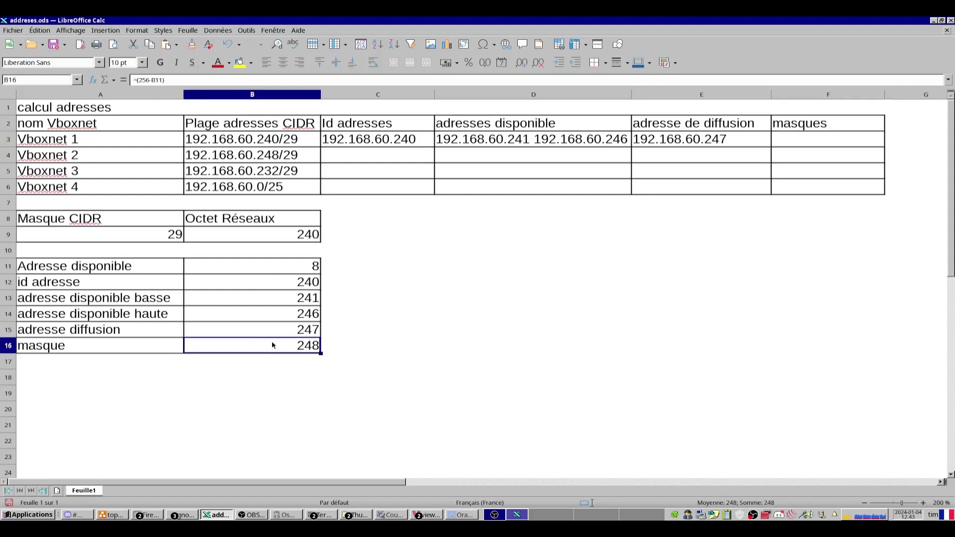
{"action": "left_click", "coordinate": [818, 138]}
{"action": "double_click", "coordinate": [814, 136]}
{"action": "key", "text": "ctrl+v"}
{"action": "left_click", "coordinate": [532, 281]}
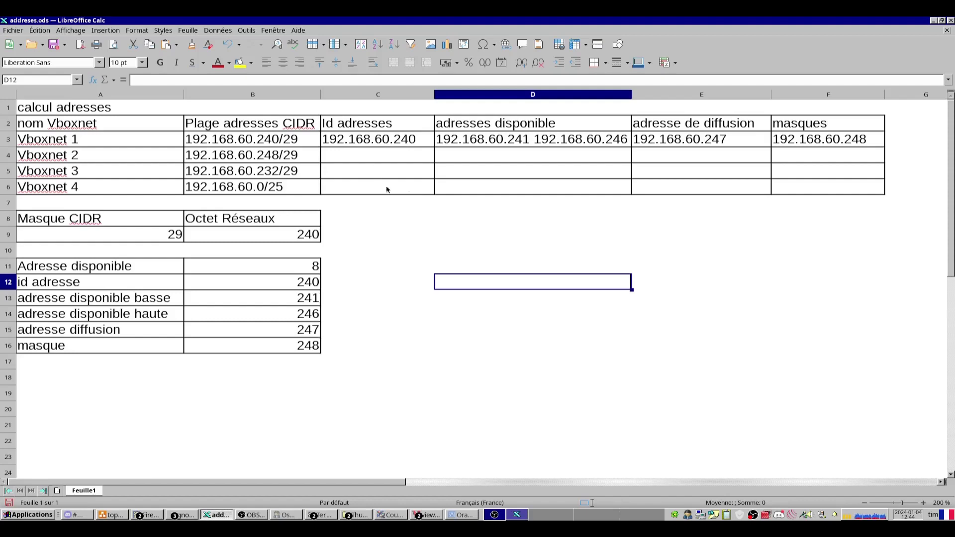
{"action": "key", "text": "Left"}
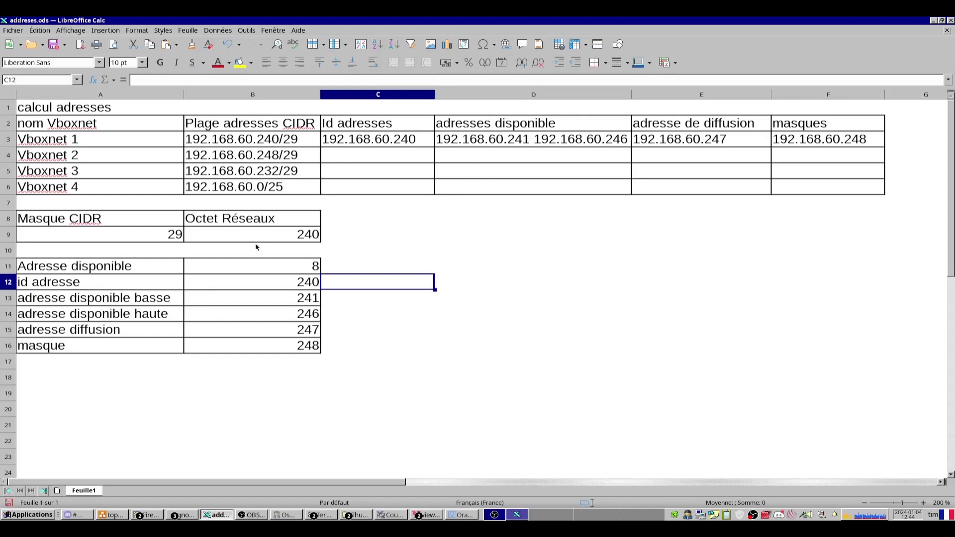
Set the Octet Réseaux input in B9 to 248 for the Vboxnet 2 calculation.
{"action": "double_click", "coordinate": [289, 241]}
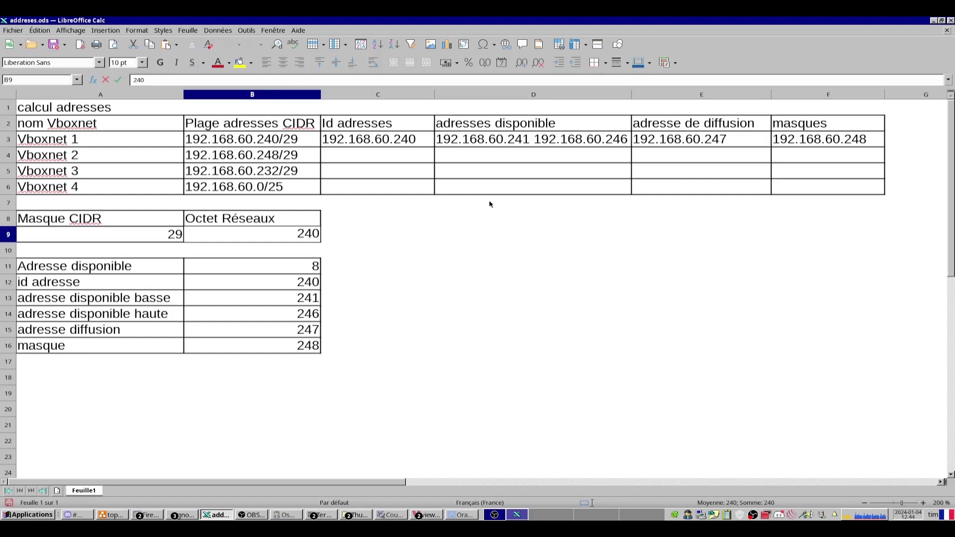
{"action": "key", "text": "BackSpace"}
{"action": "type", "text": "8"}
{"action": "key", "text": "Return"}
Fill in Vboxnet 2's Id adresses with 192.168.60.248 and its adresses disponible with 192.168.60.249 192.168.60.254.
{"action": "left_click", "coordinate": [366, 156]}
{"action": "key", "text": "ctrl+v"}
{"action": "key", "text": "Tab"}
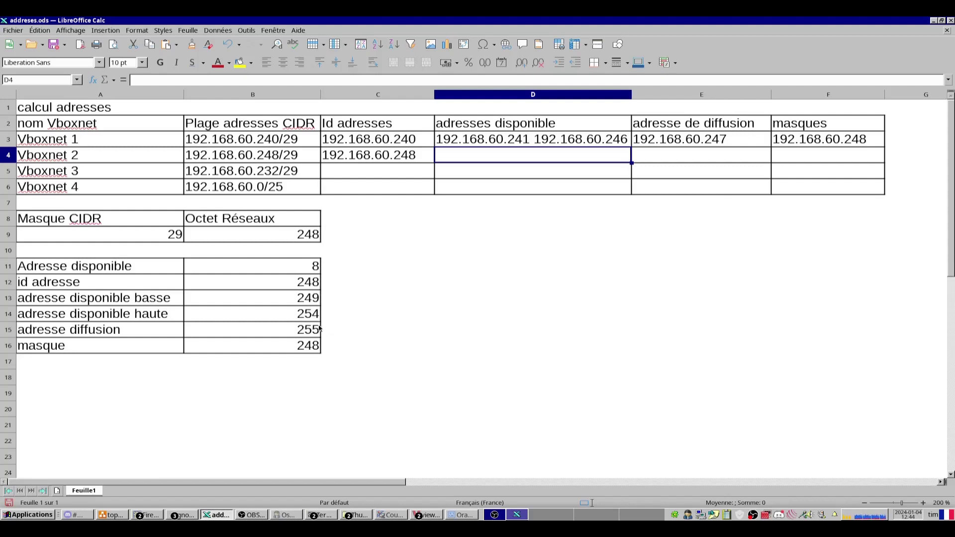
{"action": "double_click", "coordinate": [476, 153]}
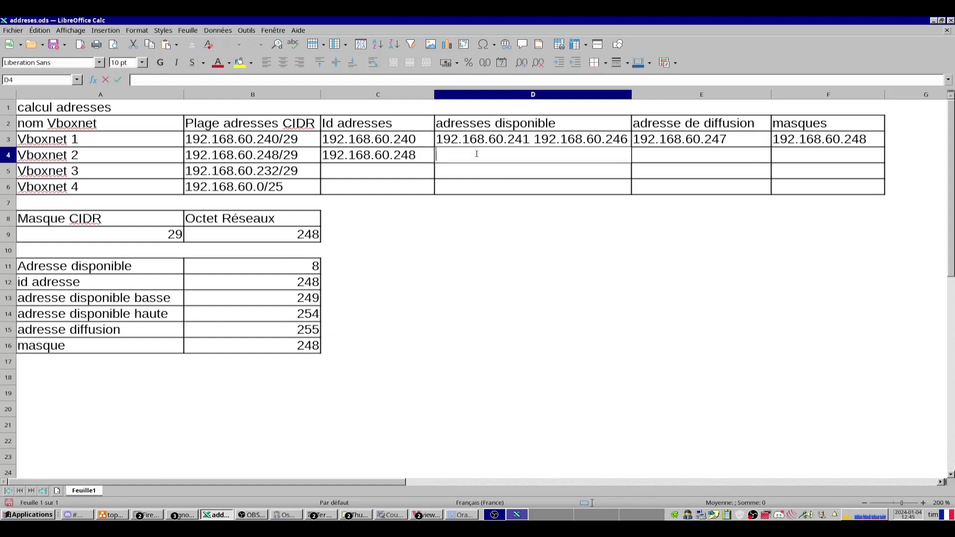
{"action": "key", "text": "ctrl+v"}
{"action": "key", "text": "Tab"}
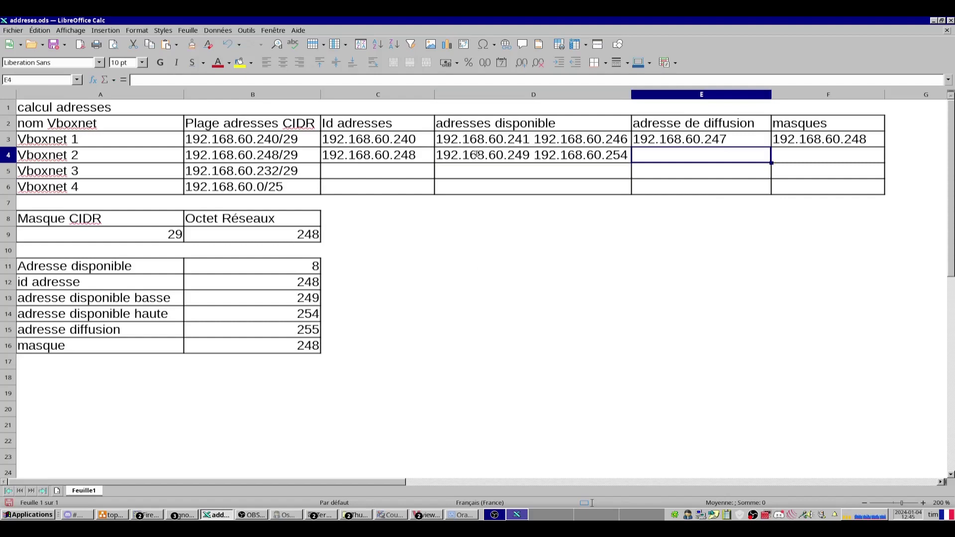
Enter 192.168.60.255 as Vboxnet 2's adresse de diffusion, and set the masques of Vboxnet 1 and Vboxnet 2 to 255.255.255.248.
{"action": "type", "text": "19"}
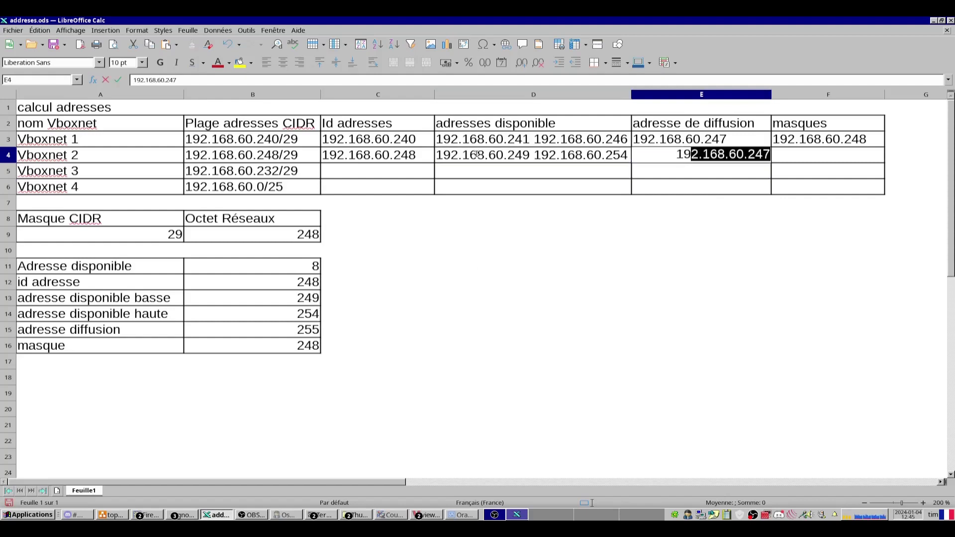
{"action": "type", "text": "2.168.60/"}
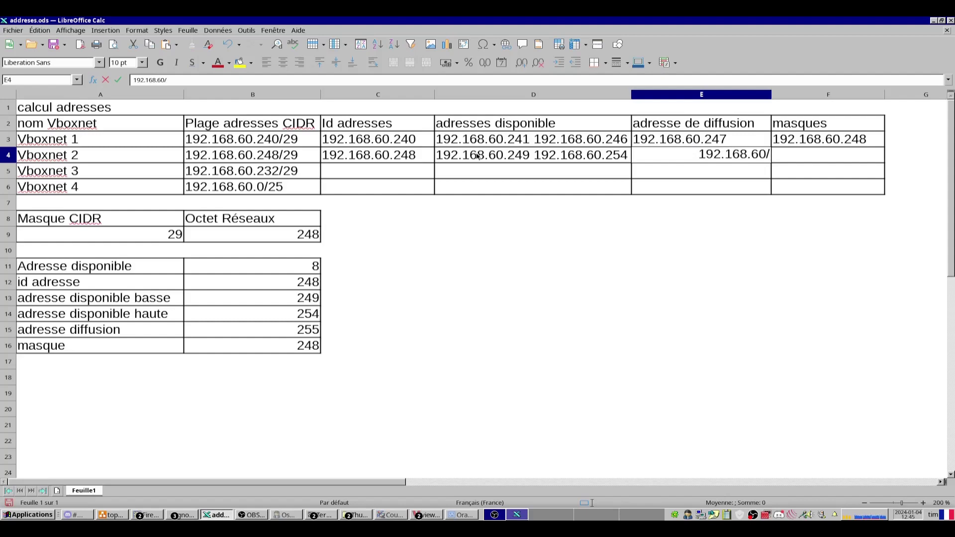
{"action": "key", "text": "BackSpace"}
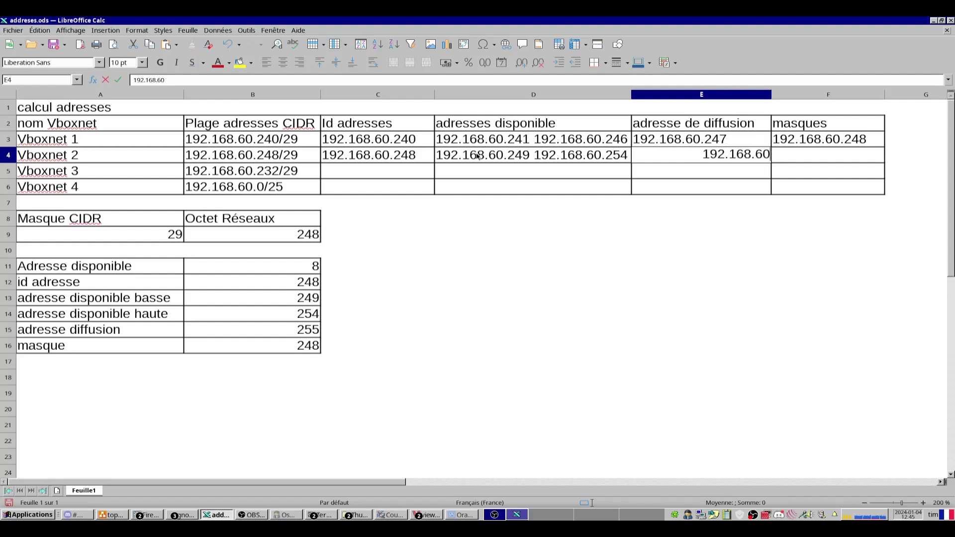
{"action": "type", "text": "."}
{"action": "key", "text": "BackSpace"}
{"action": "key", "text": "BackSpace"}
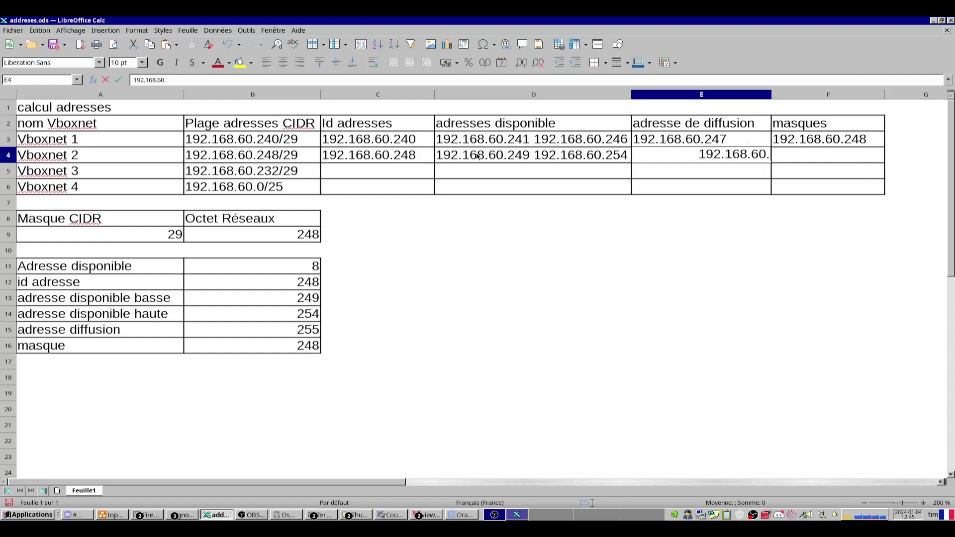
{"action": "type", "text": "."}
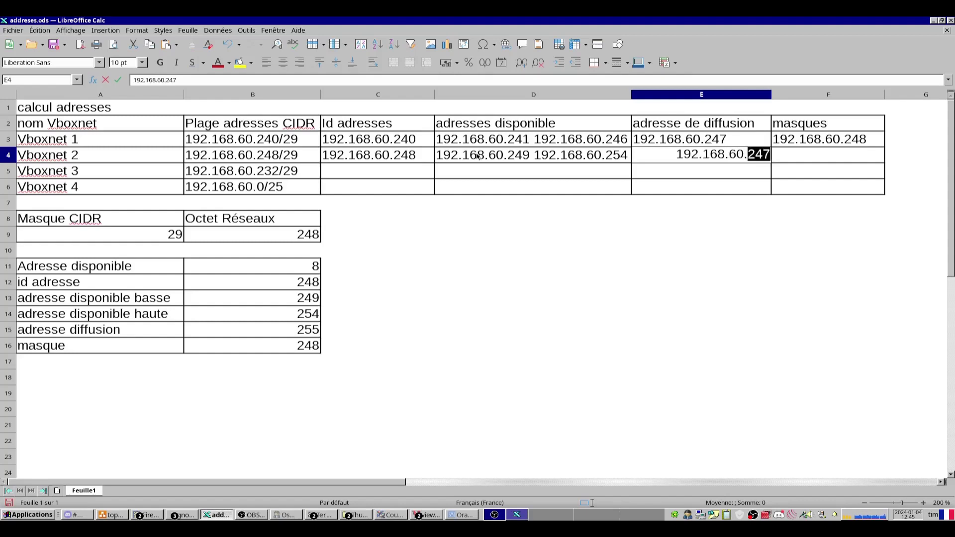
{"action": "key", "text": "BackSpace"}
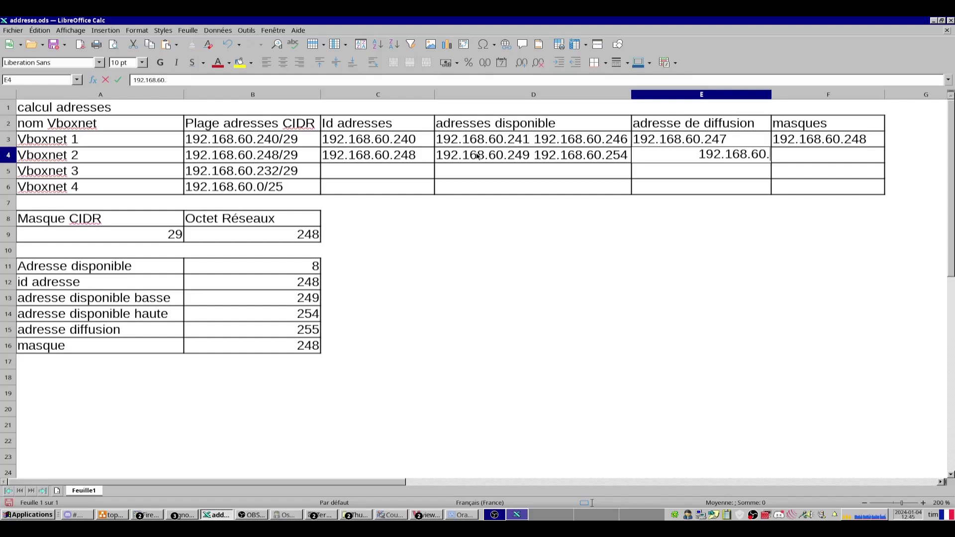
{"action": "type", "text": "."}
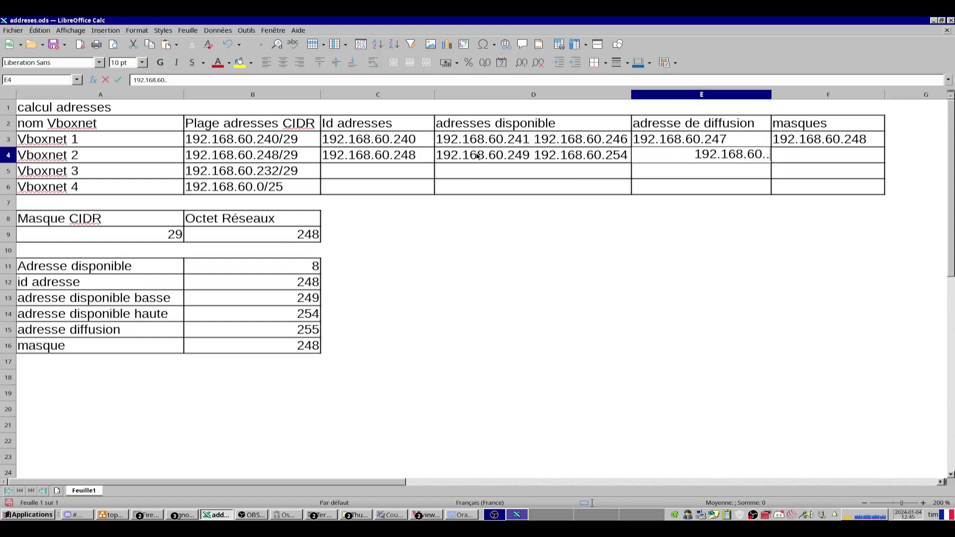
{"action": "key", "text": "BackSpace"}
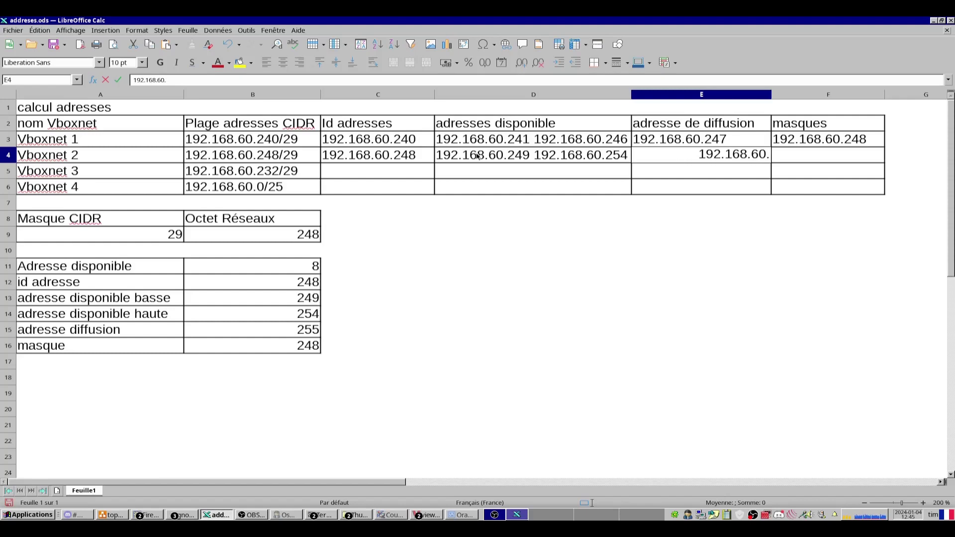
{"action": "type", "text": "255"}
{"action": "key", "text": "Tab"}
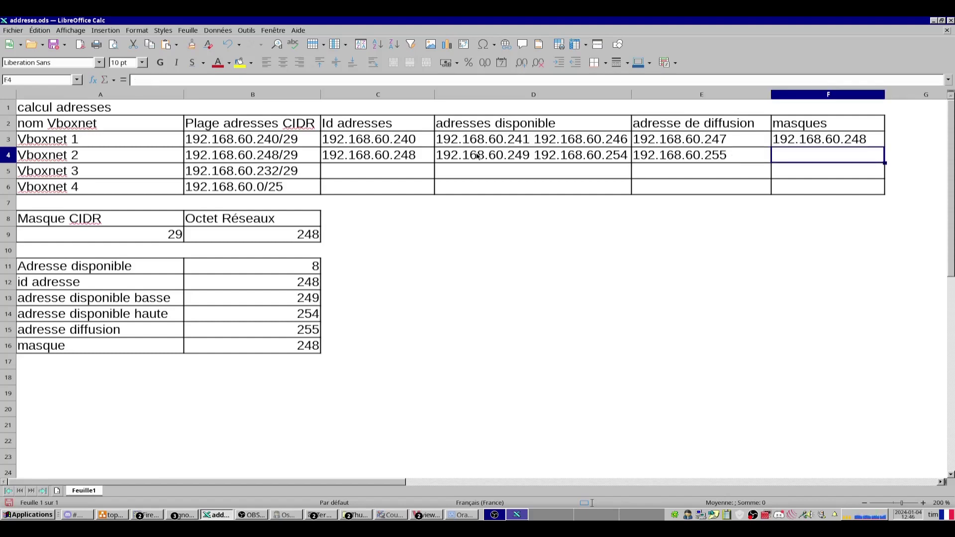
{"action": "key", "text": "ctrl+v"}
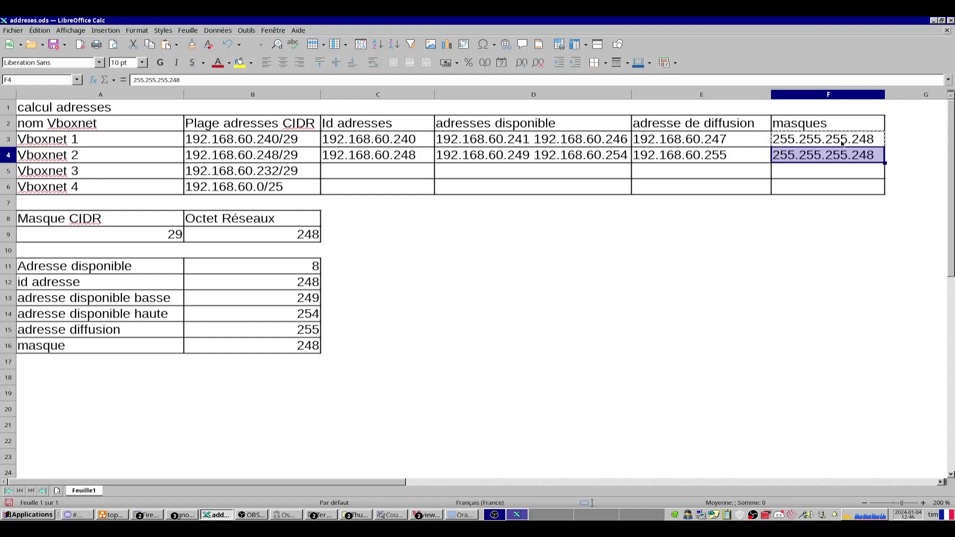
Set the Octet Réseaux to 232, and fill in Vboxnet 3's Id adresses with 192.168.60.232 and adresses disponible with 192.168.60.233 192.168.60.238.
{"action": "left_click", "coordinate": [431, 275]}
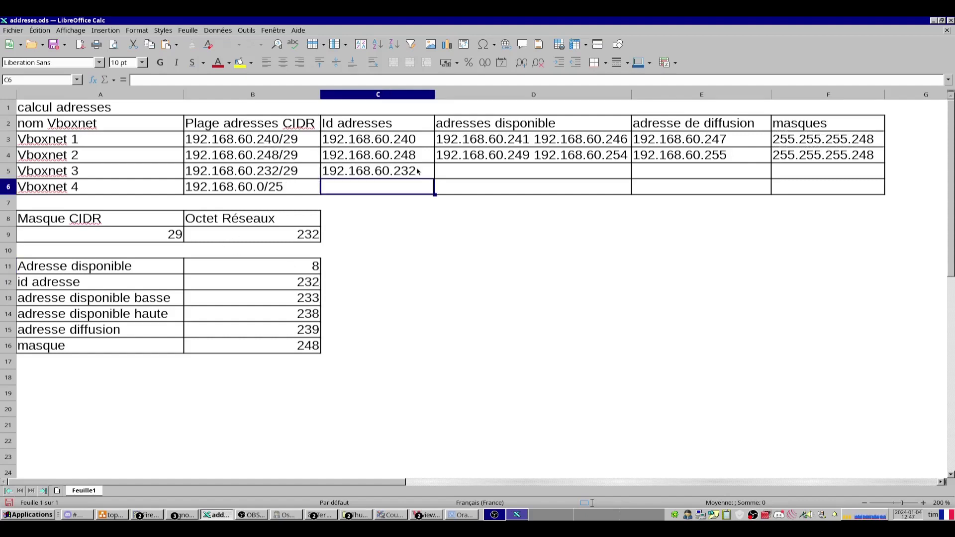
{"action": "left_click", "coordinate": [418, 170]}
{"action": "key", "text": "Right"}
{"action": "key", "text": "Up"}
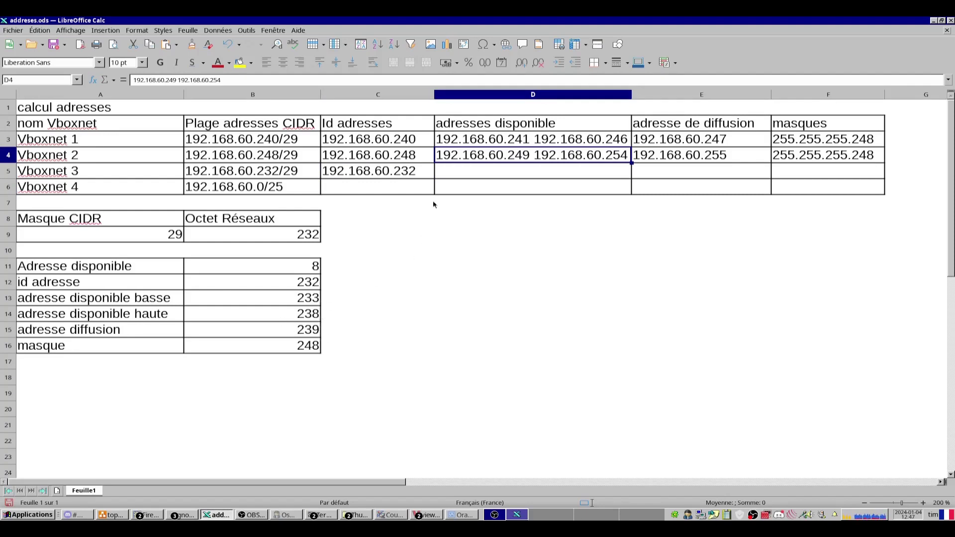
{"action": "left_click", "coordinate": [535, 172]}
{"action": "key", "text": "ctrl+v"}
{"action": "key", "text": "Tab"}
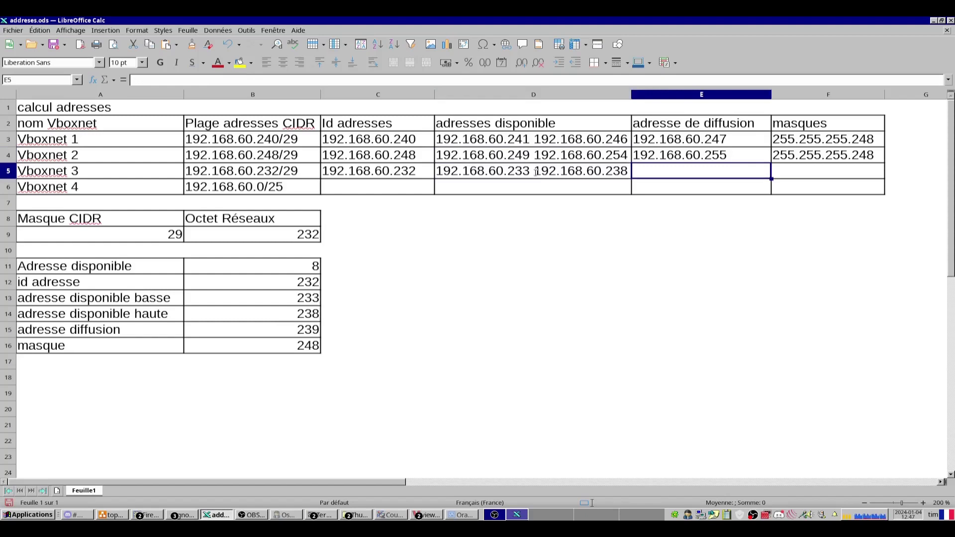
Enter 192.168.60.239 as Vboxnet 3's adresse de diffusion and copy the masque 255.255.255.248 from Vboxnet 2 into its row.
{"action": "type", "text": "192.168.60.239"}
{"action": "key", "text": "Return"}
{"action": "key", "text": "Up"}
{"action": "key", "text": "Up"}
{"action": "key", "text": "Right"}
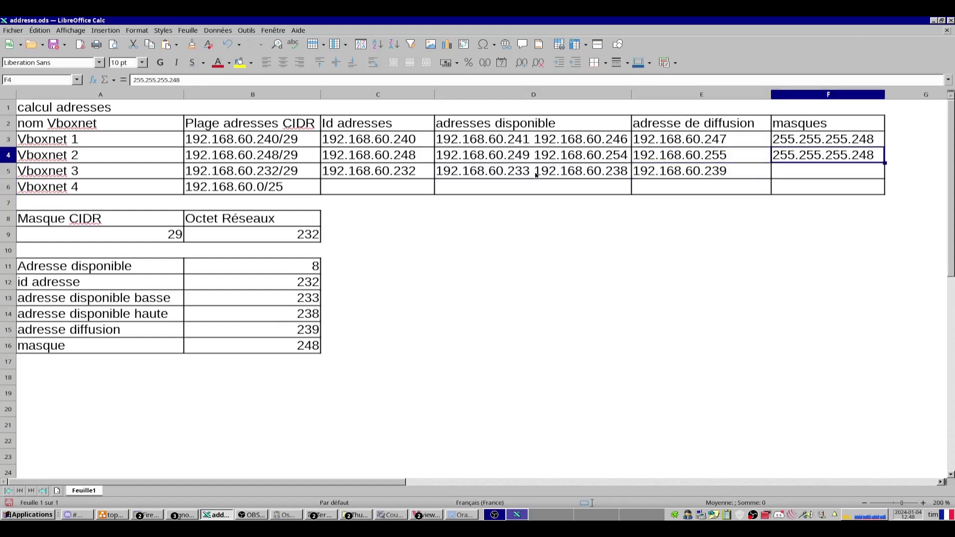
{"action": "key", "text": "ctrl+c"}
{"action": "key", "text": "Down"}
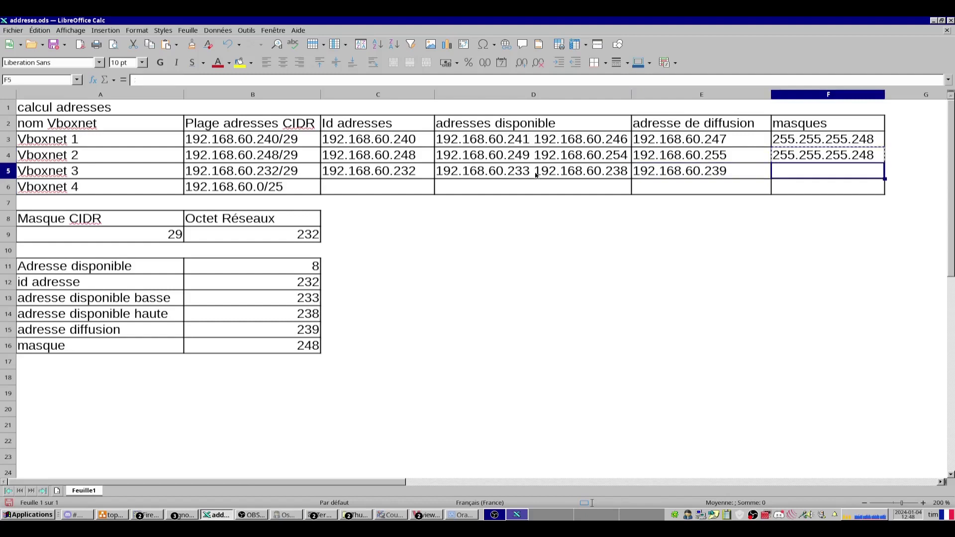
{"action": "key", "text": "ctrl+v"}
Set the Masque CIDR input to 25 and the Octet Réseaux input to 0 for the Vboxnet 4 calculation.
{"action": "key", "text": "Down"}
{"action": "key", "text": "Left"}
{"action": "key", "text": "Left"}
{"action": "key", "text": "Left"}
{"action": "key", "text": "Left"}
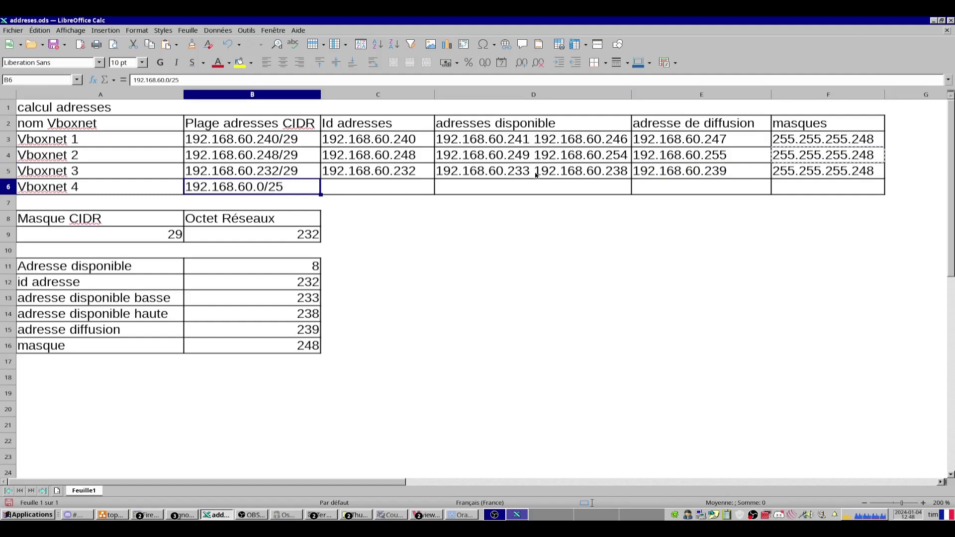
{"action": "left_click", "coordinate": [180, 236]}
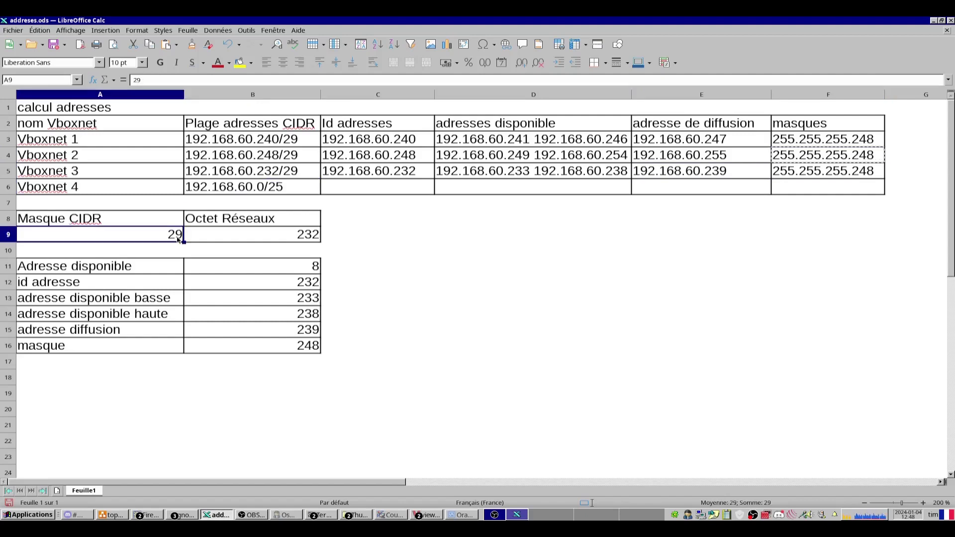
{"action": "key", "text": "F2"}
{"action": "key", "text": "BackSpace"}
{"action": "key", "text": "BackSpace"}
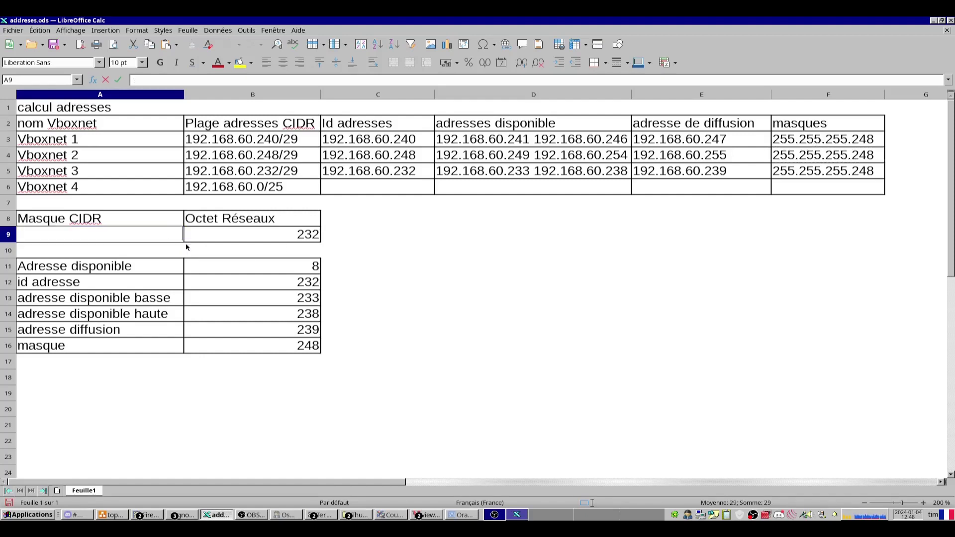
{"action": "type", "text": "25"}
{"action": "key", "text": "Tab"}
{"action": "left_click", "coordinate": [292, 243]}
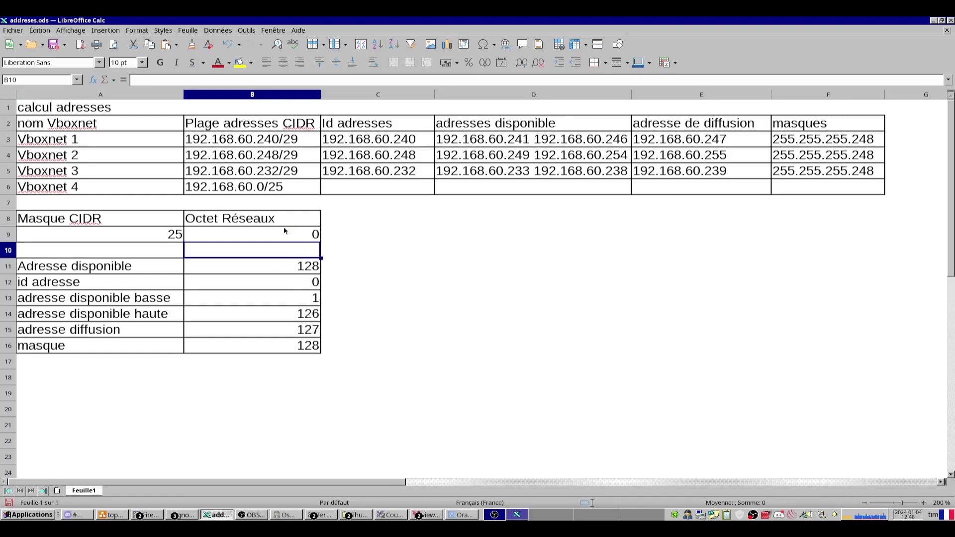
{"action": "left_click", "coordinate": [269, 271]}
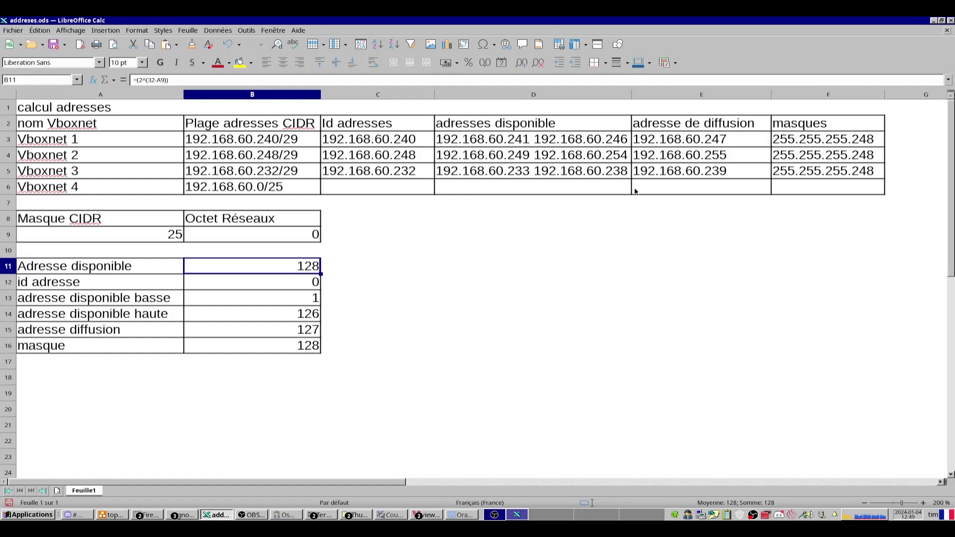
Fill in Vboxnet 4's Id adresses with 192.168.60.0 and its adresses disponible with 192.168.60.1 192.168.60.126.
{"action": "left_click", "coordinate": [357, 186]}
{"action": "type", "text": "192.168.60.0"}
{"action": "key", "text": "Tab"}
{"action": "type", "text": "192.168.60.1 192.168.60.2"}
{"action": "key", "text": "BackSpace"}
{"action": "type", "text": "126"}
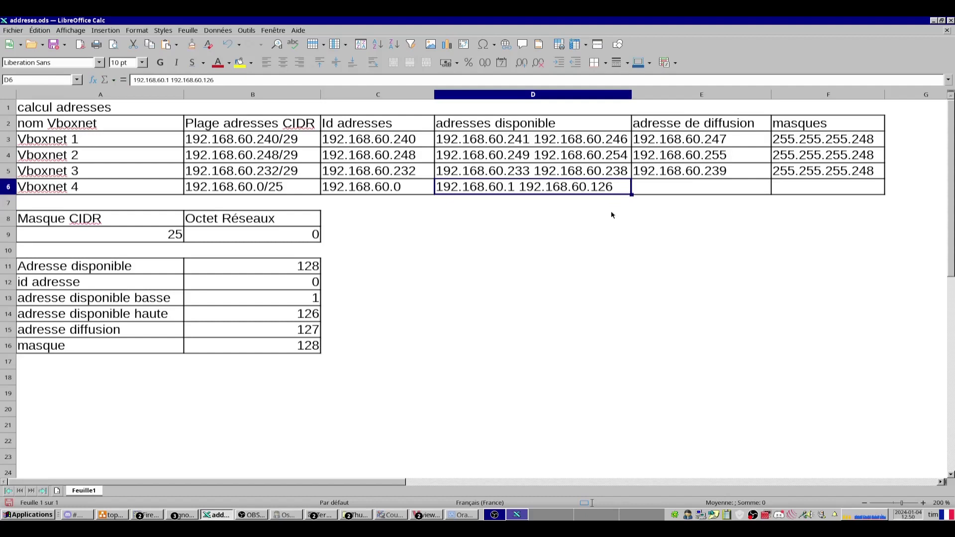
Enter 192.168.60.127 as the adresse de diffusion for Vboxnet 4.
{"action": "key", "text": "Tab"}
{"action": "type", "text": "192.168.60.239"}
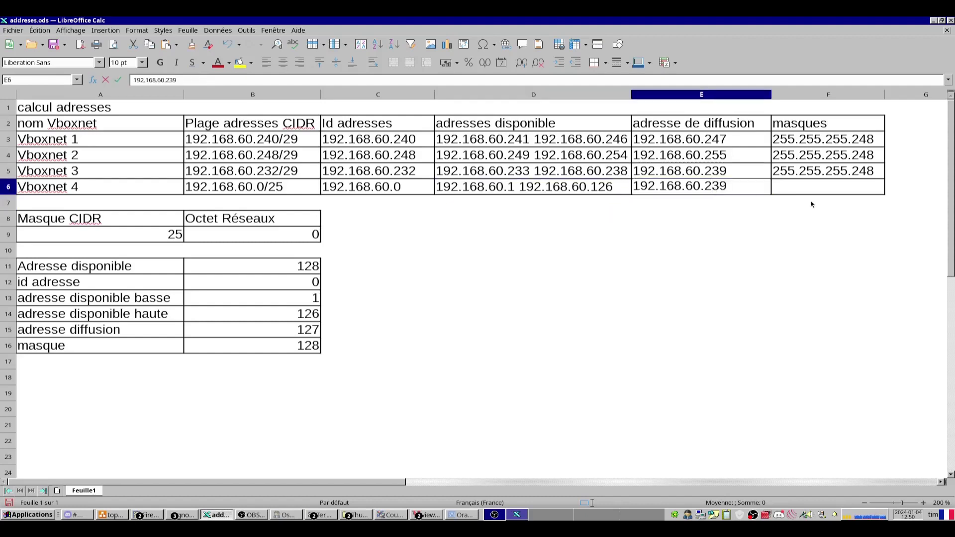
{"action": "key", "text": "BackSpace"}
{"action": "key", "text": "BackSpace"}
{"action": "key", "text": "BackSpace"}
{"action": "type", "text": "127"}
{"action": "key", "text": "Return"}
Copy Vboxnet 3's masque into the Vboxnet 4 row and change it to 255.255.255.128.
{"action": "left_click", "coordinate": [810, 204]}
{"action": "key", "text": "Up"}
{"action": "key", "text": "Up"}
{"action": "key", "text": "ctrl+c"}
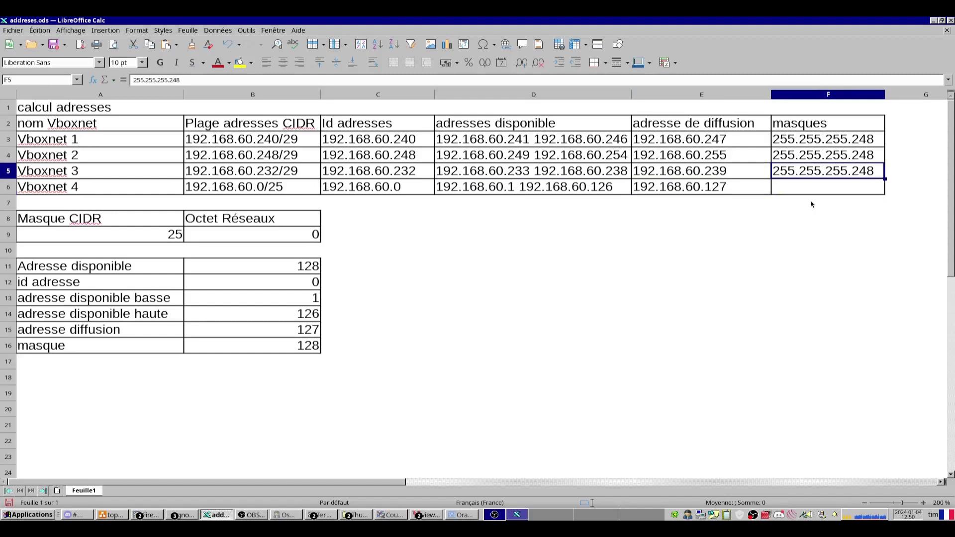
{"action": "key", "text": "Down"}
{"action": "key", "text": "ctrl+v"}
{"action": "scroll", "coordinate": [810, 200], "scroll_direction": "right", "scroll_amount": 1}
{"action": "double_click", "coordinate": [709, 187]}
{"action": "key", "text": "BackSpace"}
{"action": "key", "text": "BackSpace"}
{"action": "key", "text": "BackSpace"}
{"action": "type", "text": "128"}
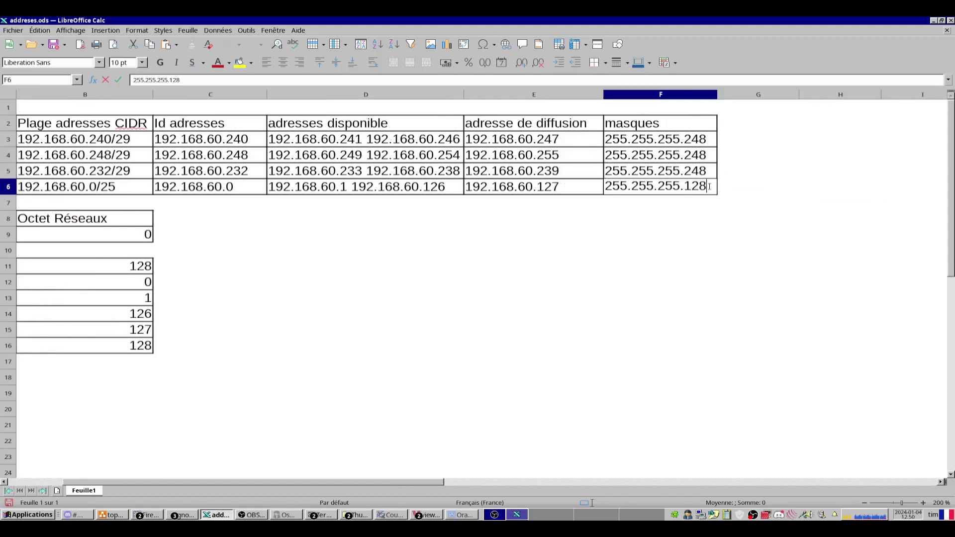
{"action": "key", "text": "Return"}
{"action": "key", "text": "Home"}
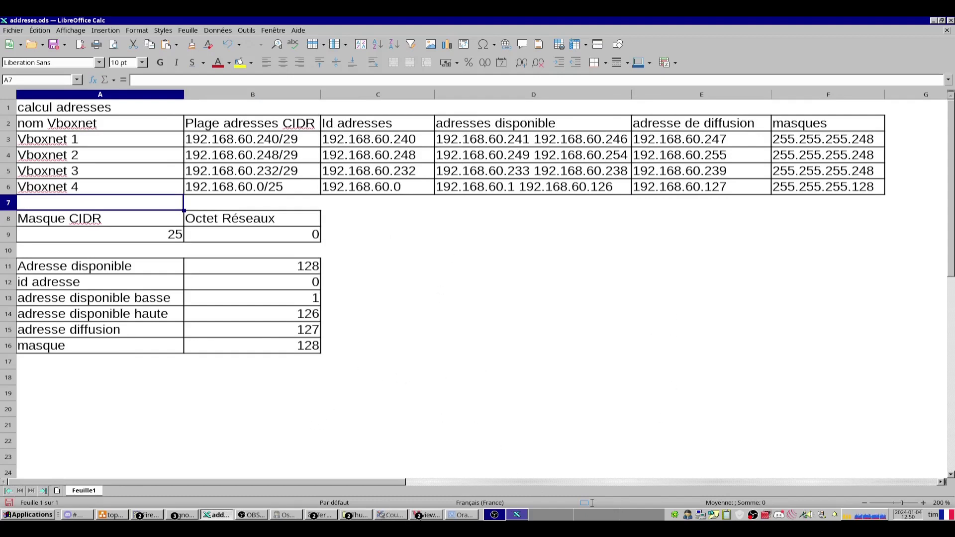
Switch to Firefox, look over the Site24x7 IPv4 subnet calculator for 192.168.60.240/29, and return to the address spreadsheet.
{"action": "key", "text": "alt+Tab"}
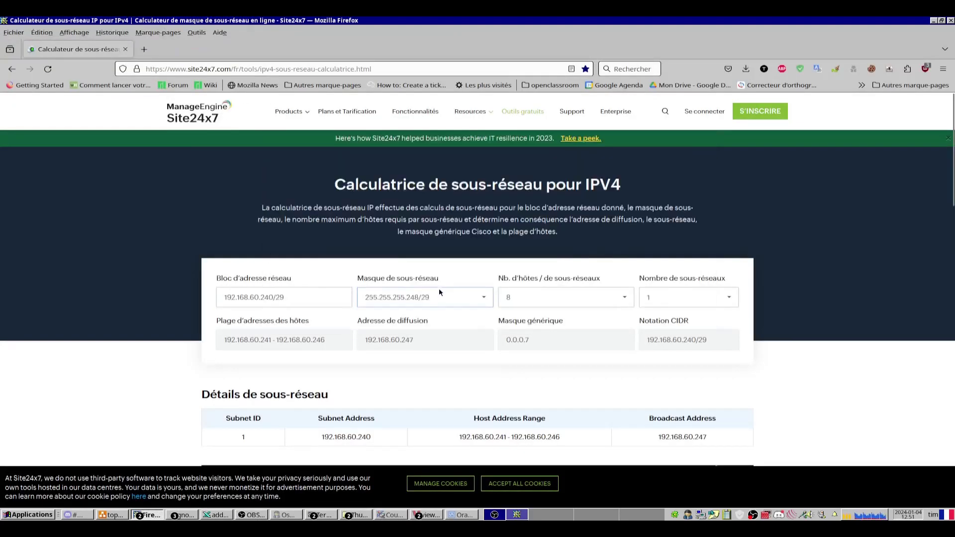
{"action": "left_click_drag", "start_coordinate": [312, 297], "coordinate": [213, 297]}
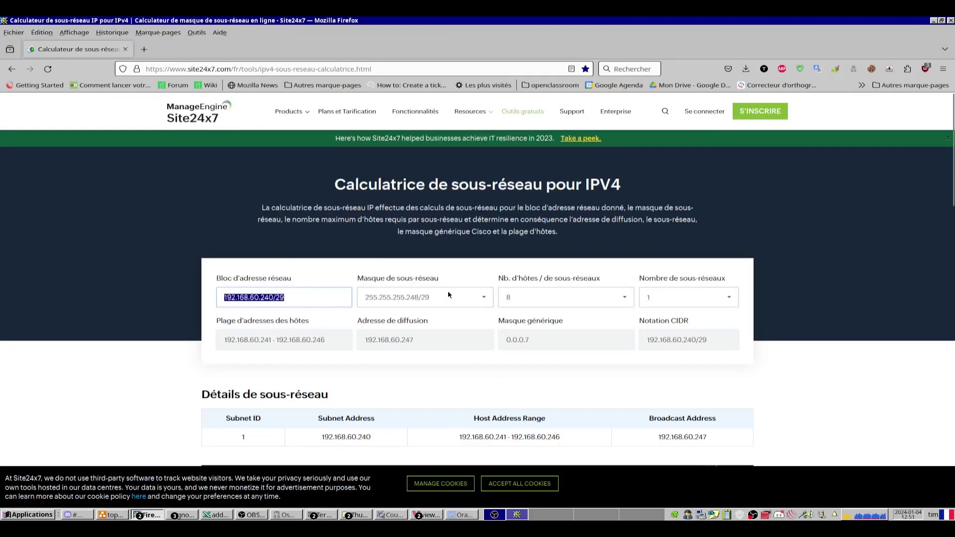
{"action": "scroll", "coordinate": [543, 323], "scroll_direction": "down", "scroll_amount": 10}
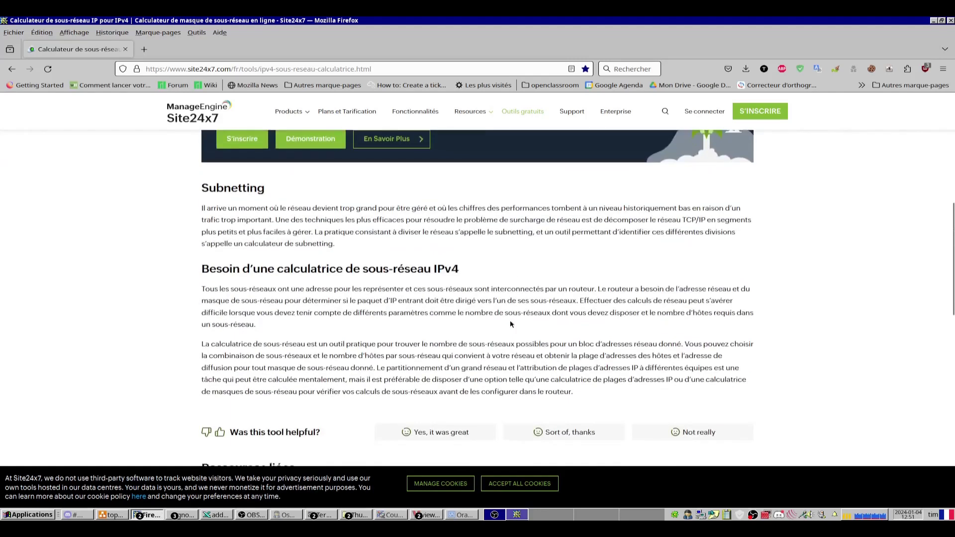
{"action": "scroll", "coordinate": [466, 305], "scroll_direction": "up", "scroll_amount": 10}
{"action": "key", "text": "alt+Tab"}
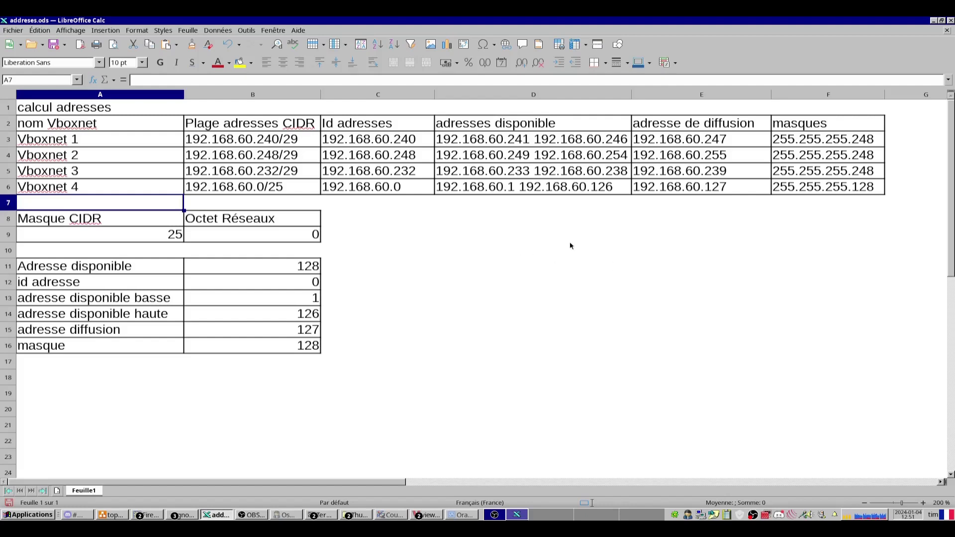
{"action": "key", "text": "Down"}
{"action": "key", "text": "Down"}
{"action": "key", "text": "Down"}
{"action": "key", "text": "Down"}
{"action": "key", "text": "Down"}
{"action": "key", "text": "Down"}
{"action": "key", "text": "Down"}
{"action": "key", "text": "Down"}
{"action": "key", "text": "Down"}
{"action": "key", "text": "Down"}
{"action": "key", "text": "Down"}
{"action": "key", "text": "Down"}
{"action": "key", "text": "Down"}
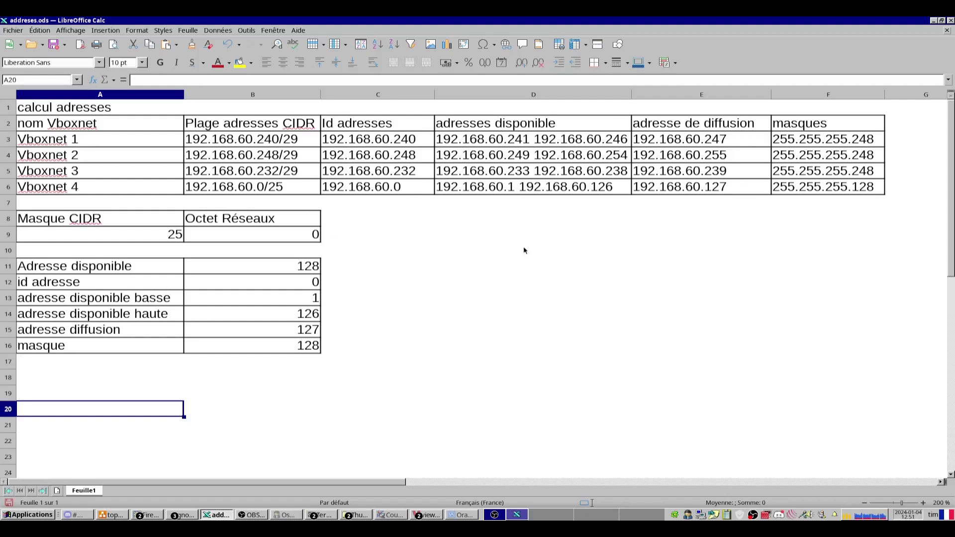
Consult the topologie 01.png diagram, and switch to VirtualBox to inspect the adapter and DHCP server properties of host-only network vboxnet1.
{"action": "key", "text": "alt+Tab"}
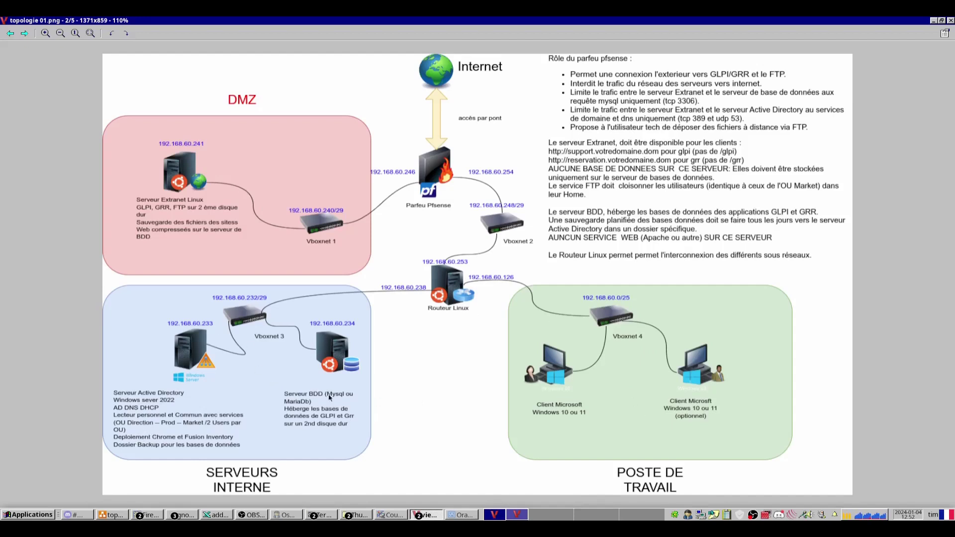
{"action": "left_click", "coordinate": [456, 518]}
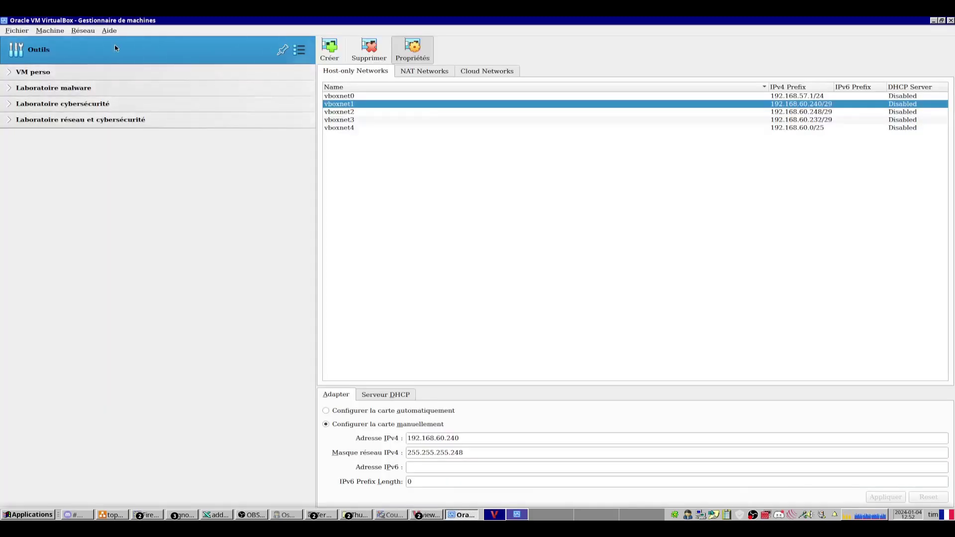
{"action": "left_click", "coordinate": [419, 52]}
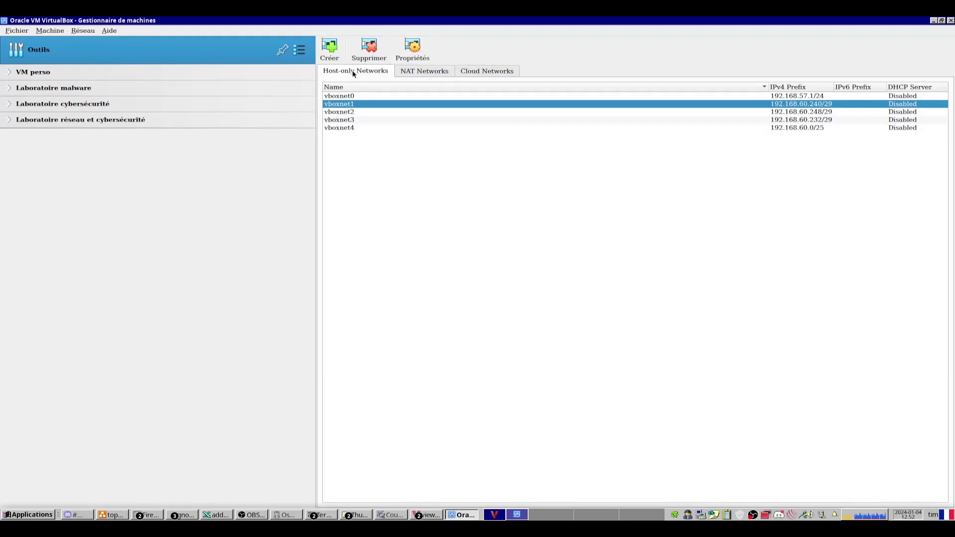
{"action": "left_click", "coordinate": [347, 98]}
{"action": "double_click", "coordinate": [346, 104]}
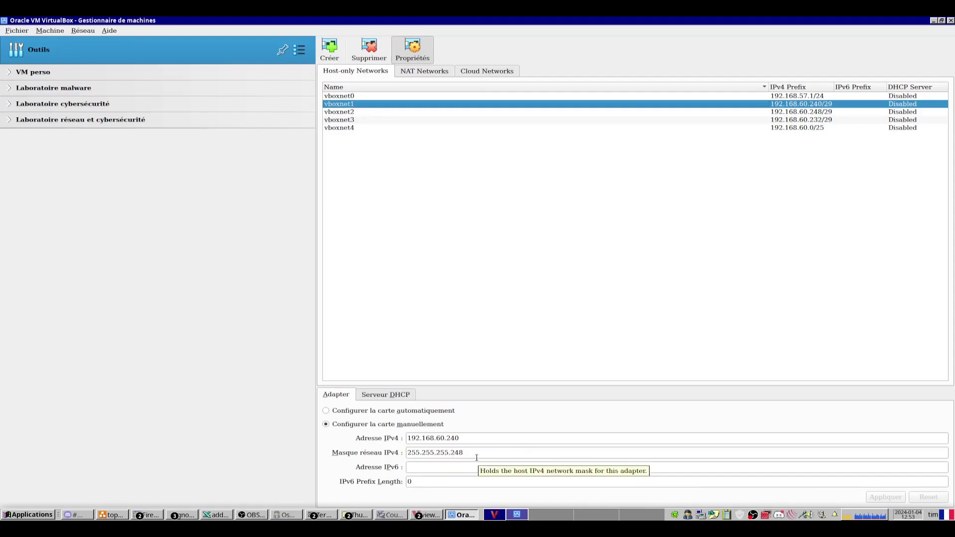
{"action": "left_click", "coordinate": [381, 398]}
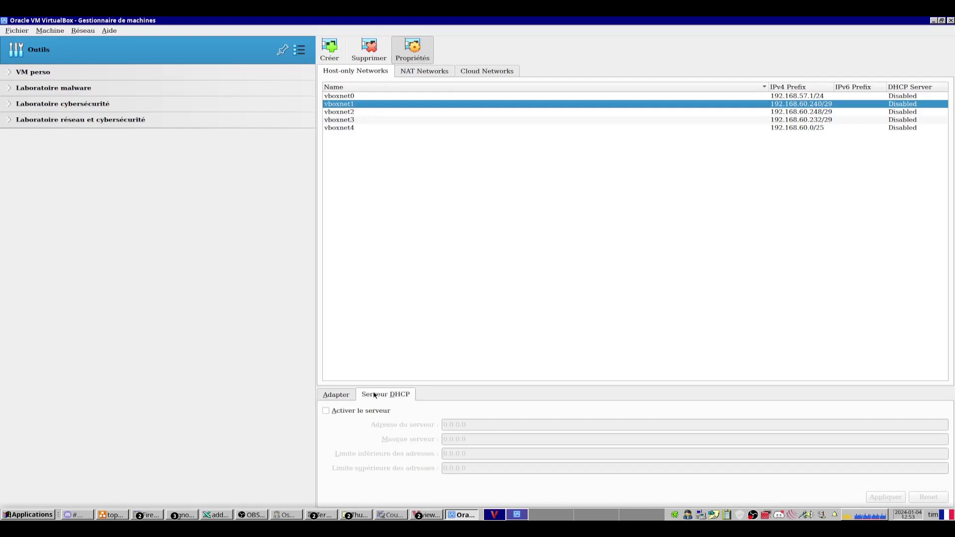
Review the adapter's IPv4 address and network mask for host-only networks vboxnet2, vboxnet3 and vboxnet4 in turn.
{"action": "left_click", "coordinate": [345, 395]}
{"action": "key", "text": "Down"}
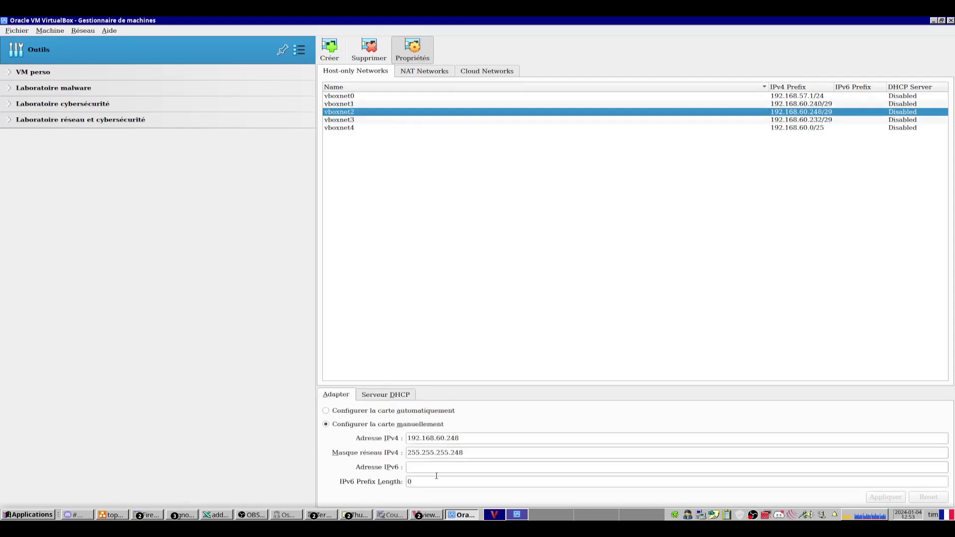
{"action": "key", "text": "Down"}
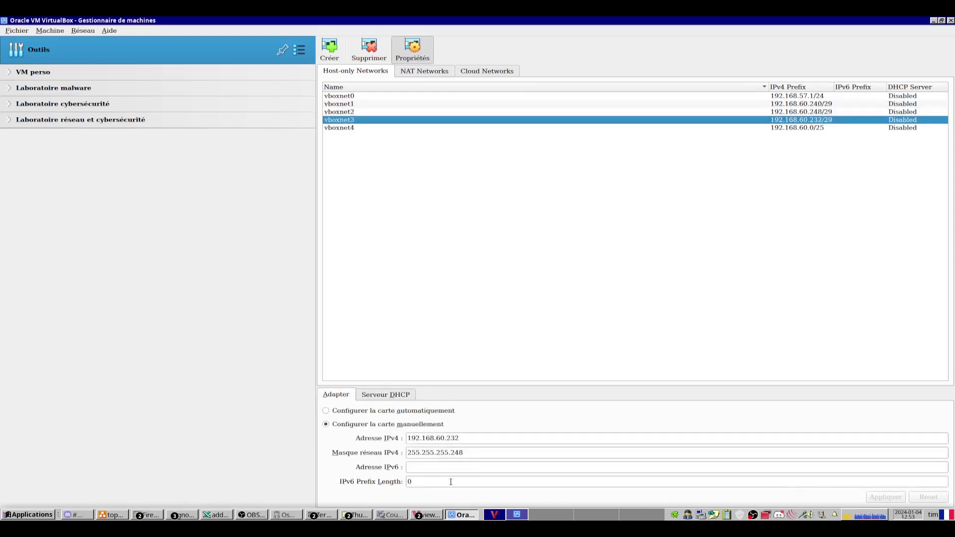
{"action": "key", "text": "Down"}
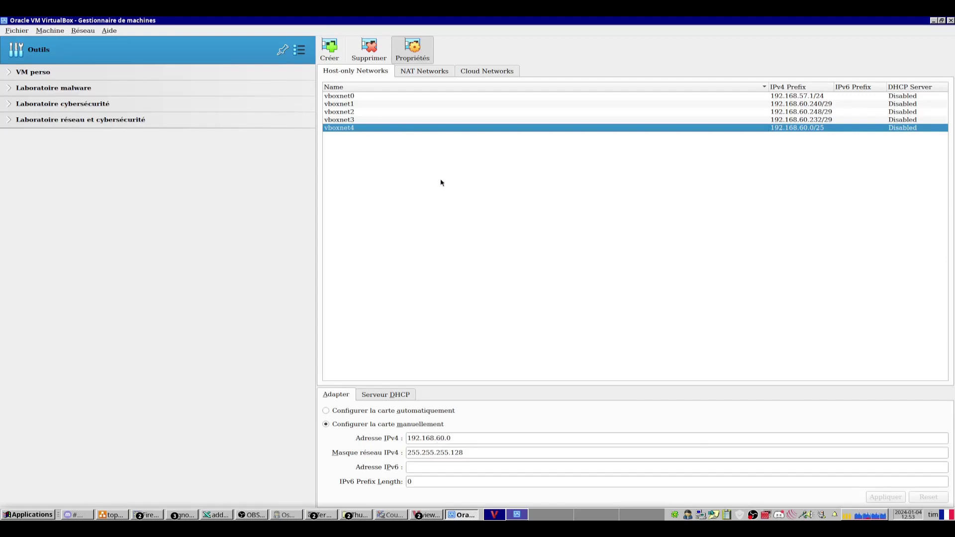
Examine the adapter settings of vboxnet0, and recheck the IPv4 addresses and masks of vboxnet1 through vboxnet4.
{"action": "left_click", "coordinate": [353, 97]}
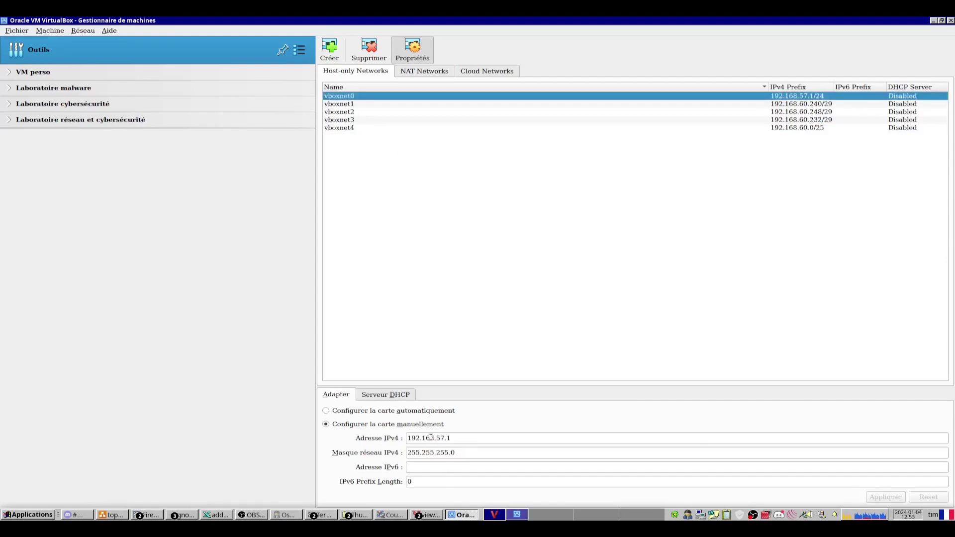
{"action": "left_click", "coordinate": [339, 120]}
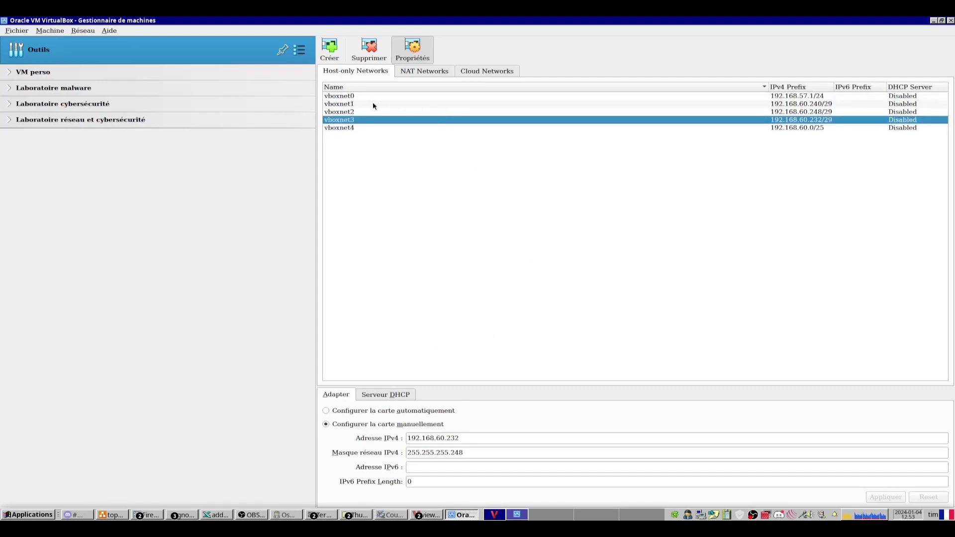
{"action": "mouse_move", "coordinate": [361, 109]}
{"action": "left_click", "coordinate": [356, 104]}
{"action": "left_click", "coordinate": [356, 112]}
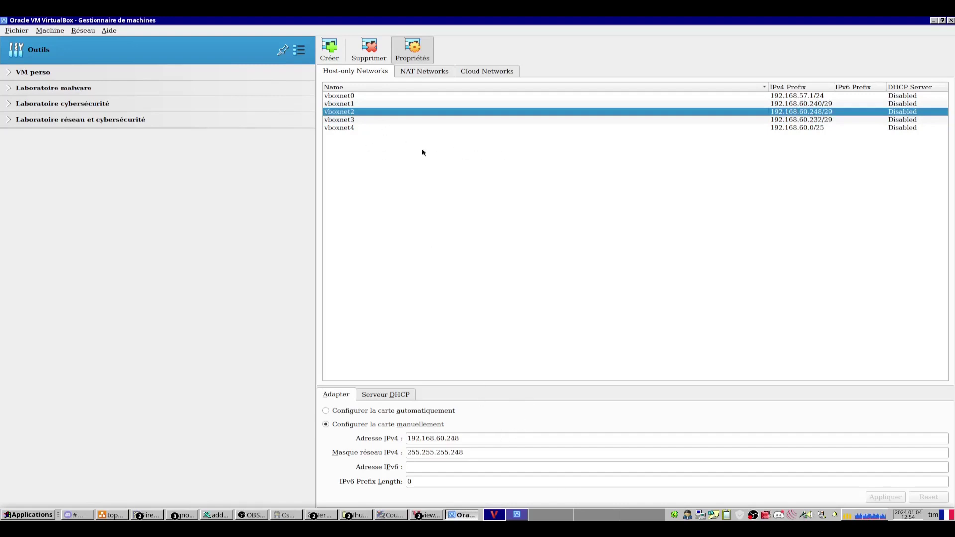
{"action": "key", "text": "Down"}
{"action": "key", "text": "Down"}
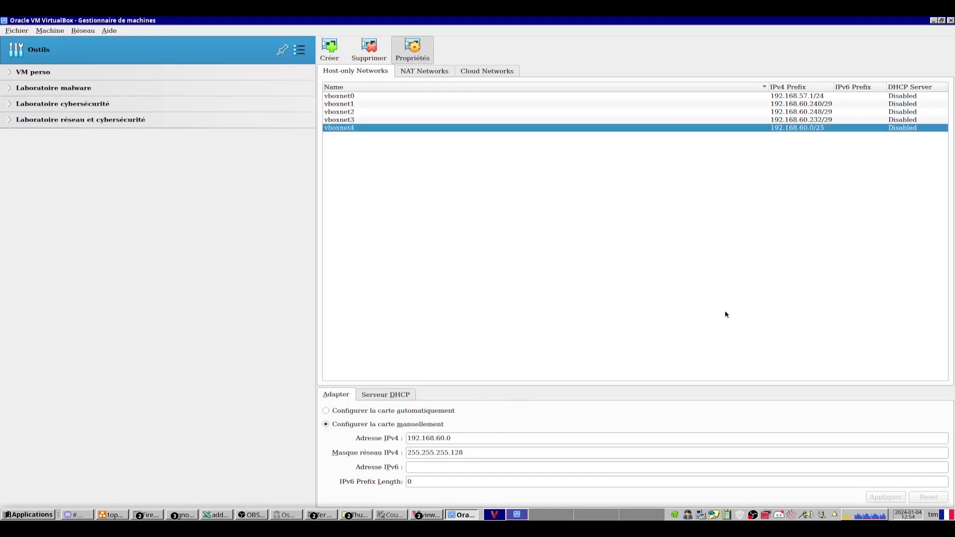